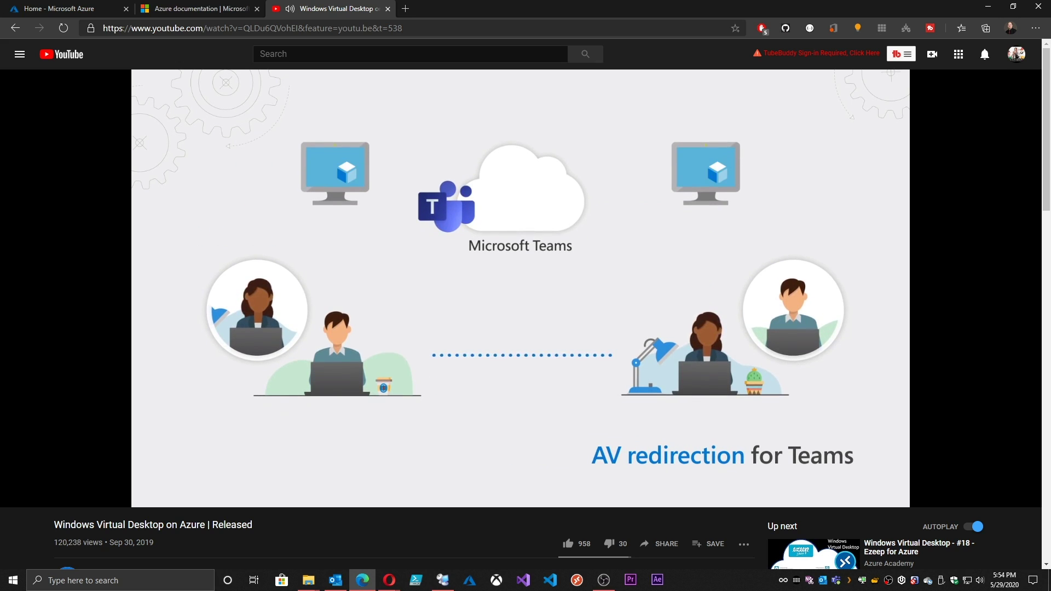
Step: Watch the WVD video's Teams AV redirection part, then switch to the Azure docs tab
key(alt+Tab)
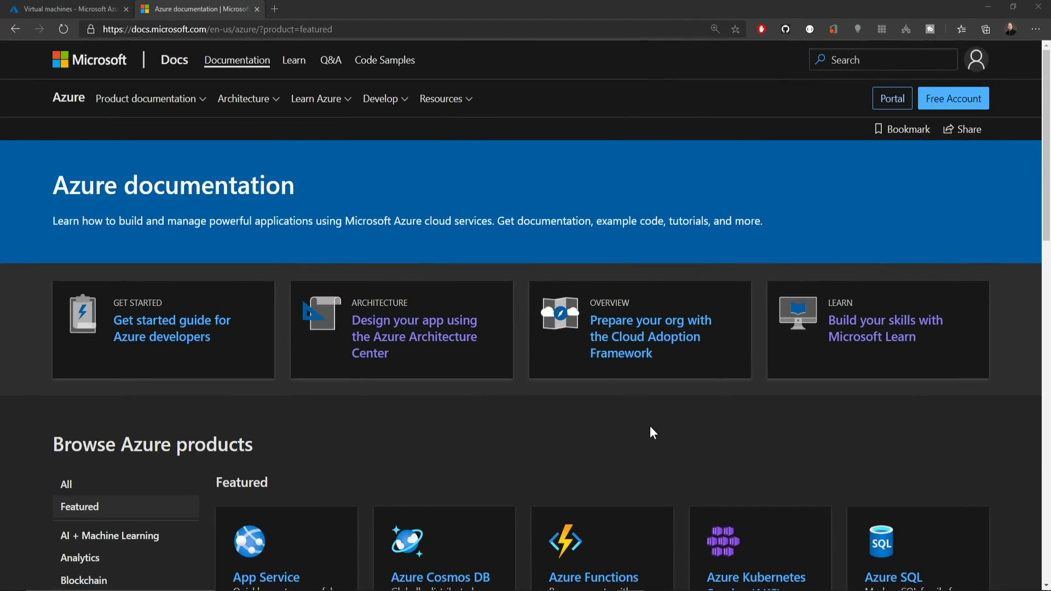
Step: Open the Windows Virtual Desktop docs, filter titles by 'teams', and open Use Microsoft Teams
scroll(651, 432, down, 3)
scroll(652, 432, down, 5)
click(582, 347)
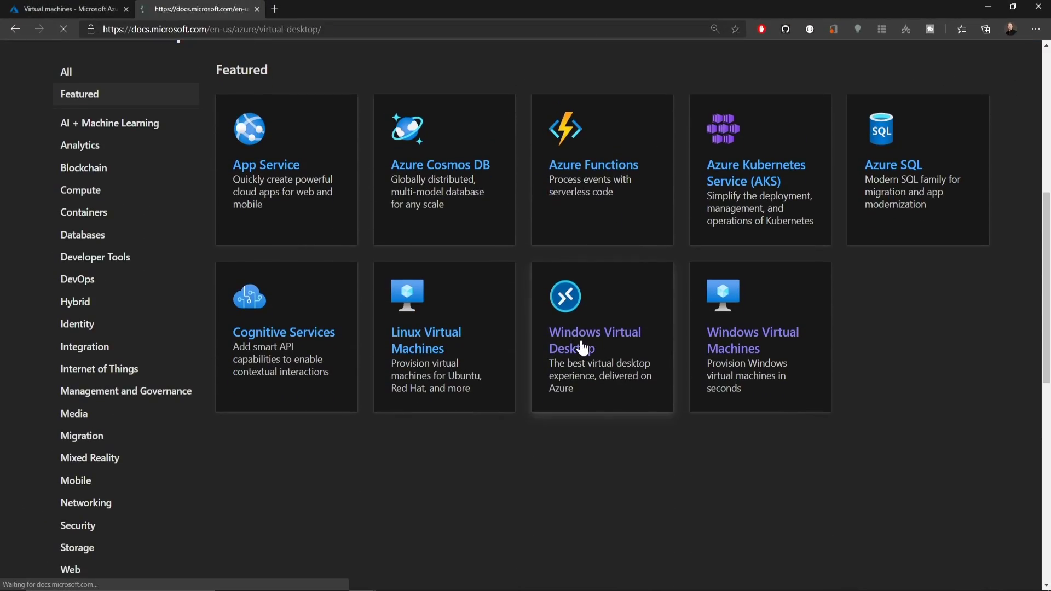
click(202, 170)
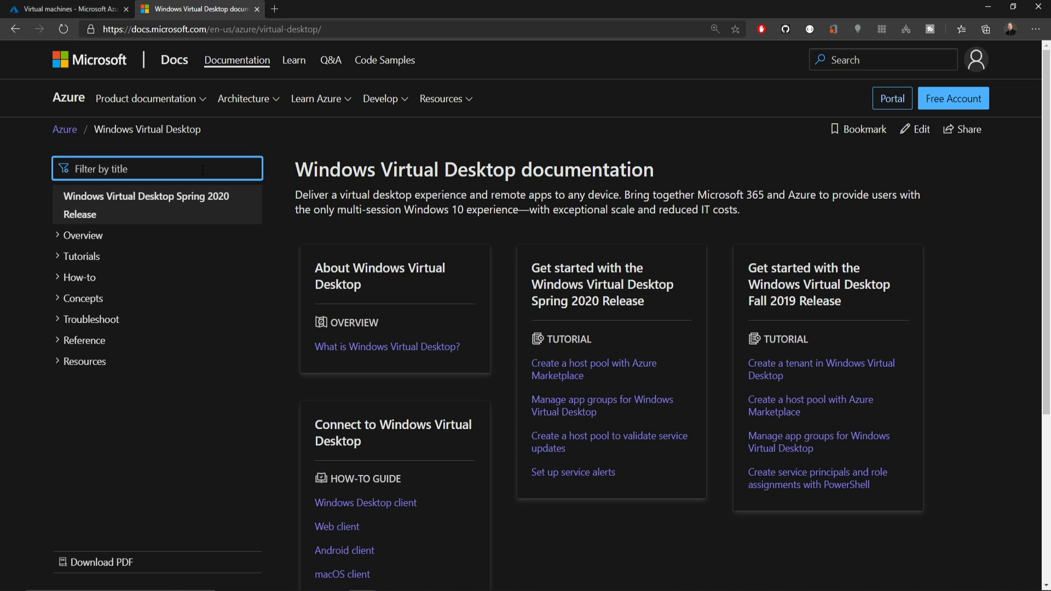
text(teams)
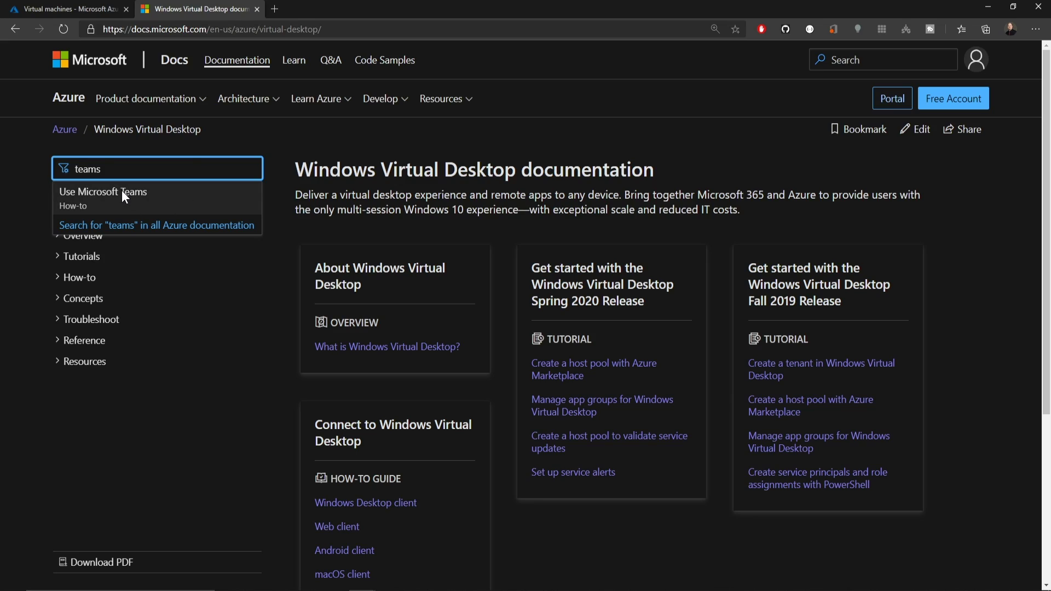
click(121, 193)
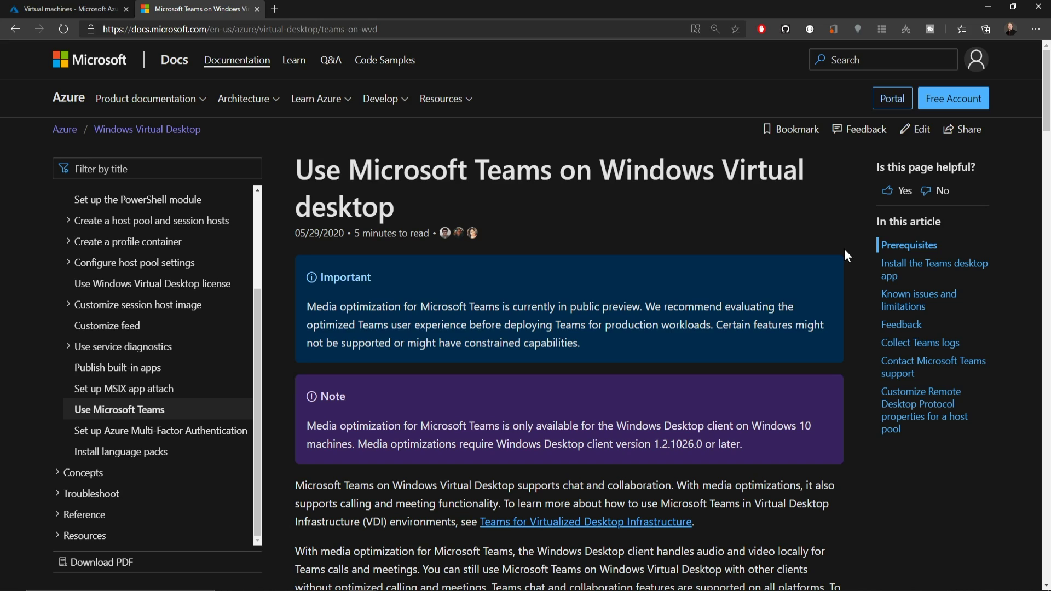
Step: Jump through the article's Feedback, Prerequisites and host pool RDP properties sections
click(902, 326)
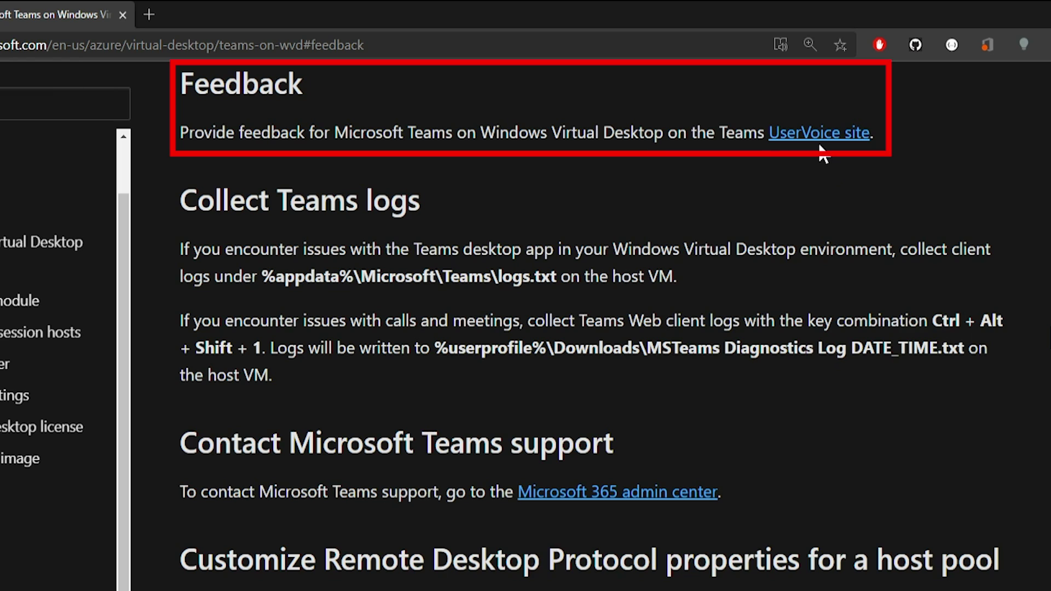
click(908, 146)
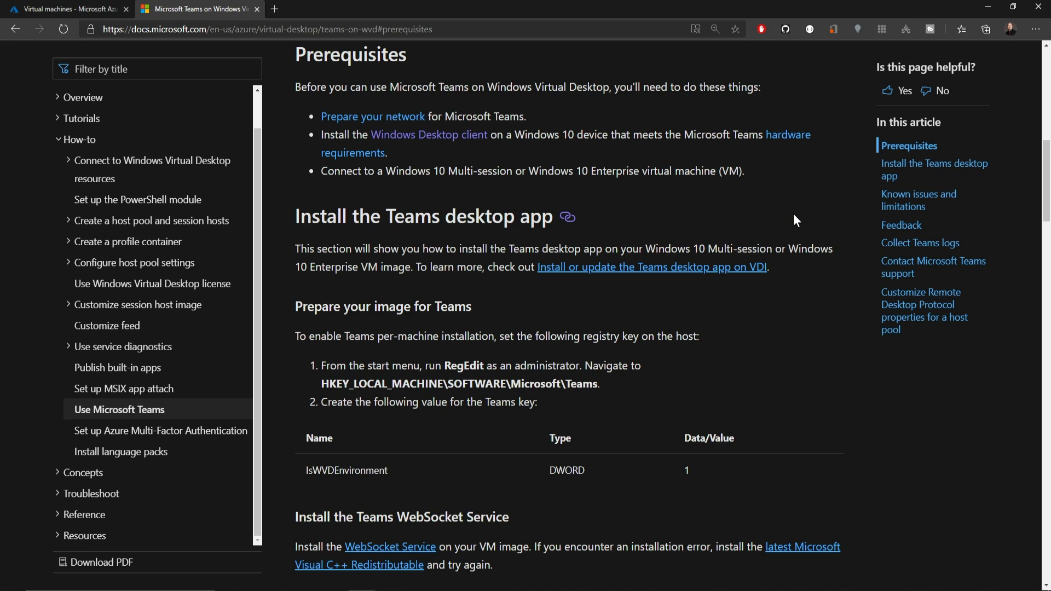
scroll(793, 215, down, 3)
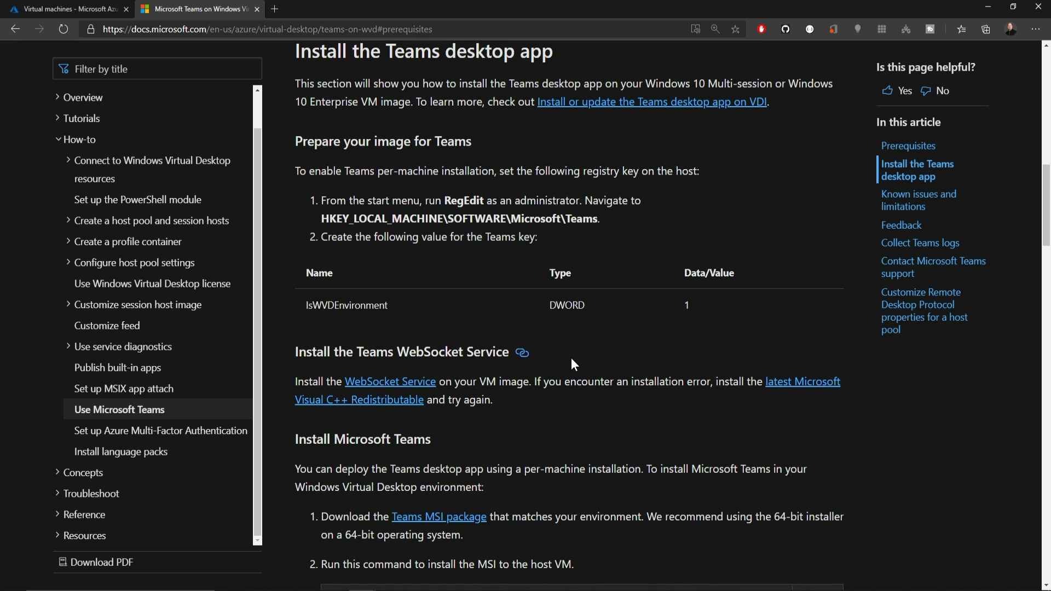
click(906, 322)
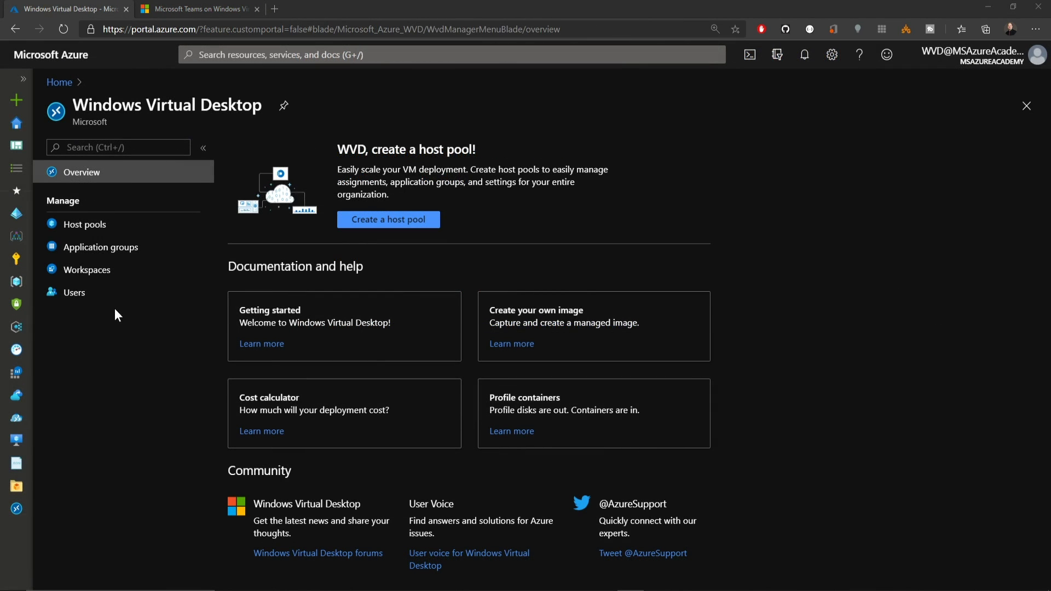
Step: List the host pools, then the Personal-DAG and Pooled-TEAMS application groups
click(92, 229)
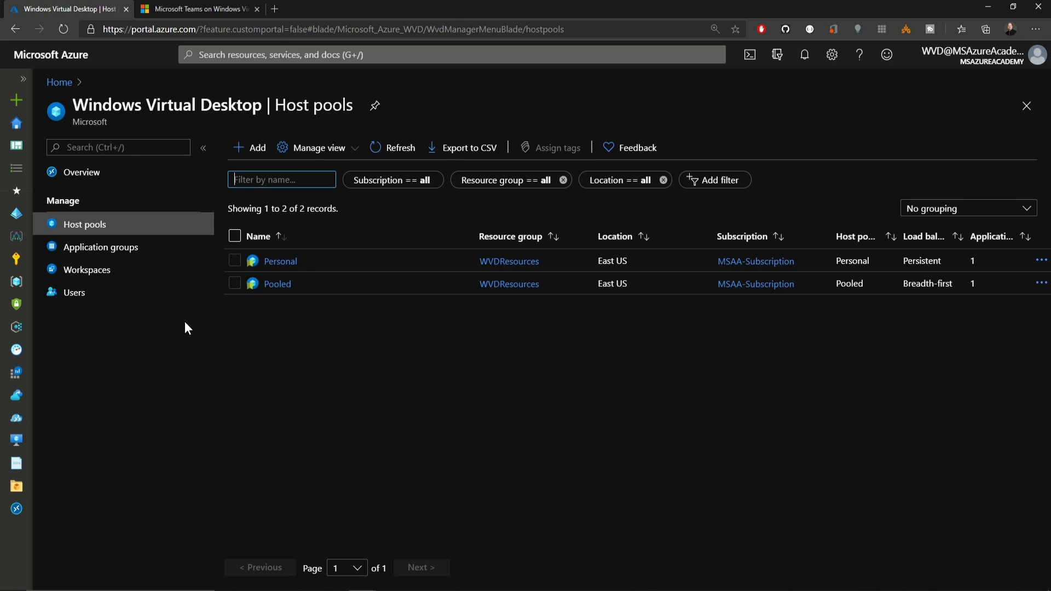
click(93, 245)
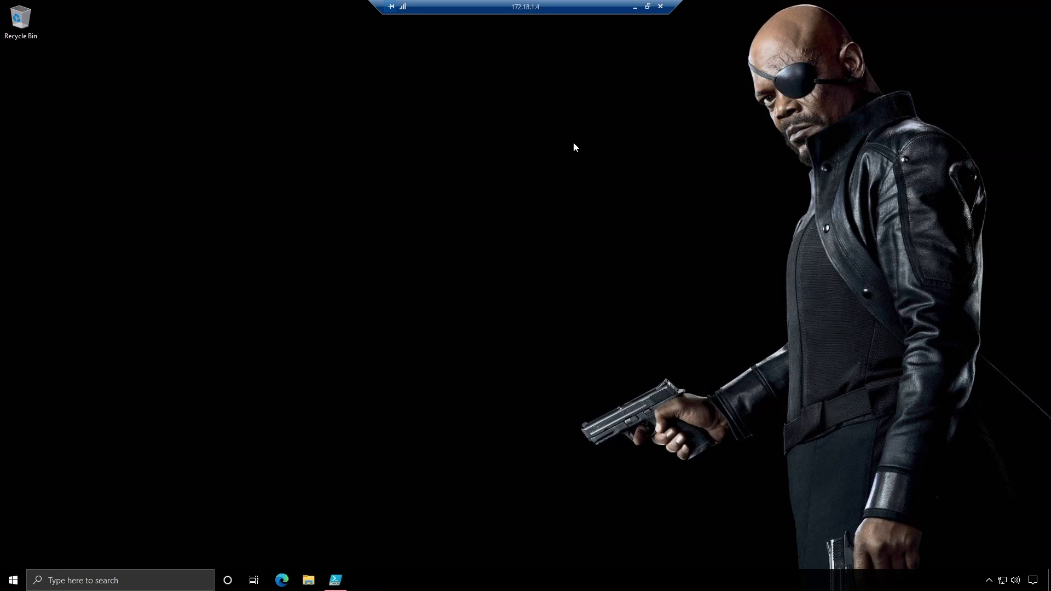
Step: Open Run from the Start menu to launch winver, showing version 2004, build 19041.264
right_click(13, 580)
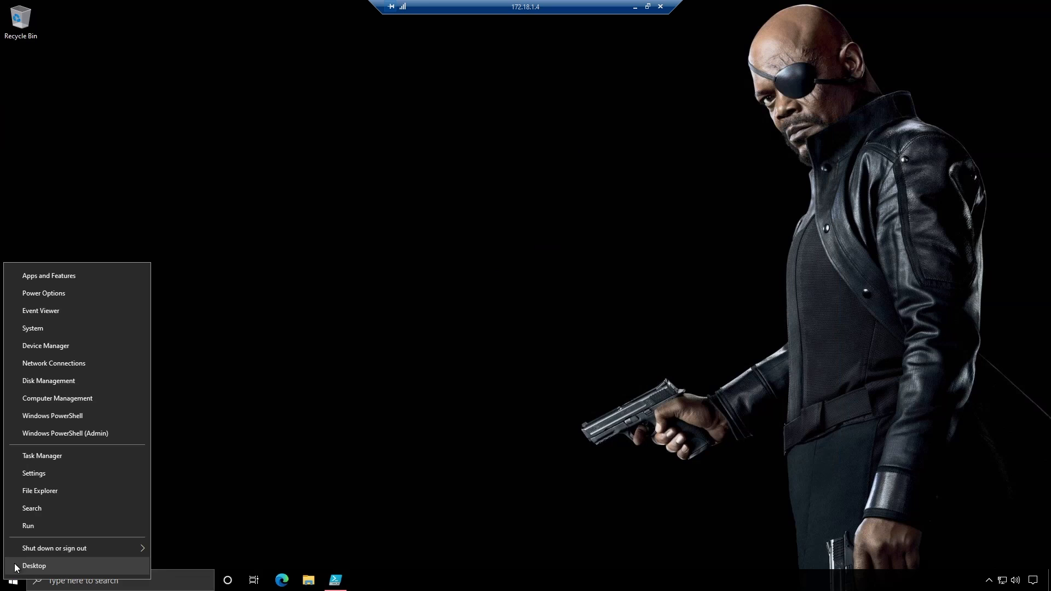
click(34, 524)
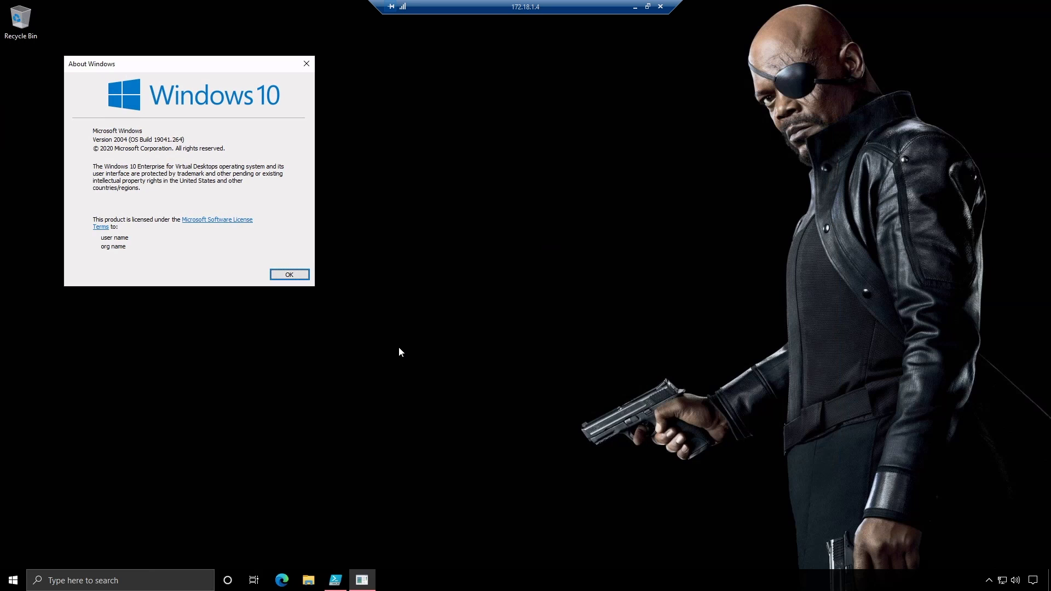
Step: Browse File Explorer to Z:\AppAttach\Scripts\attach-micro on CorpShare
key(super+e)
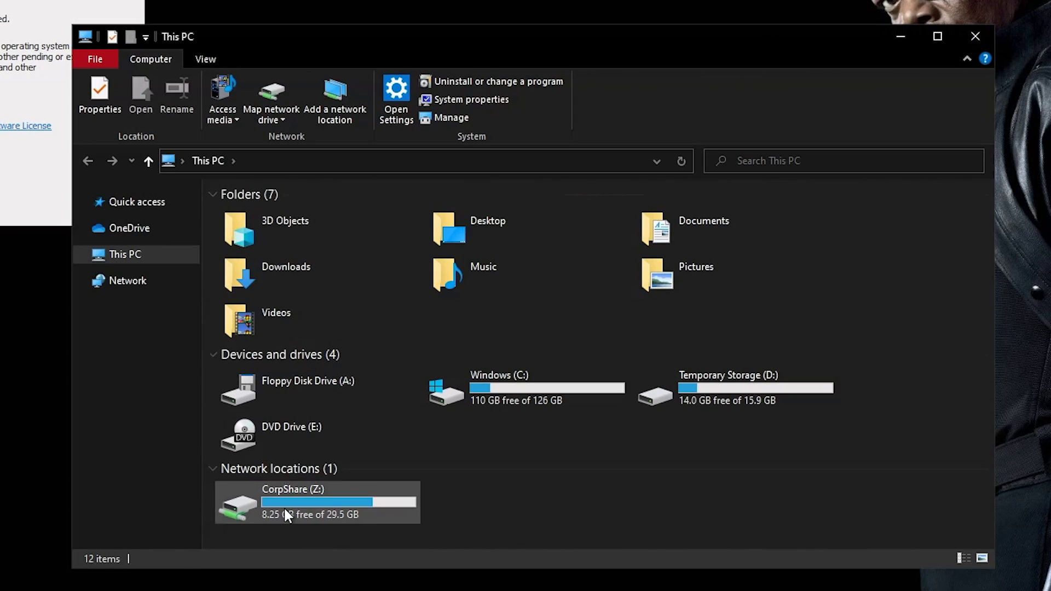
double_click(284, 509)
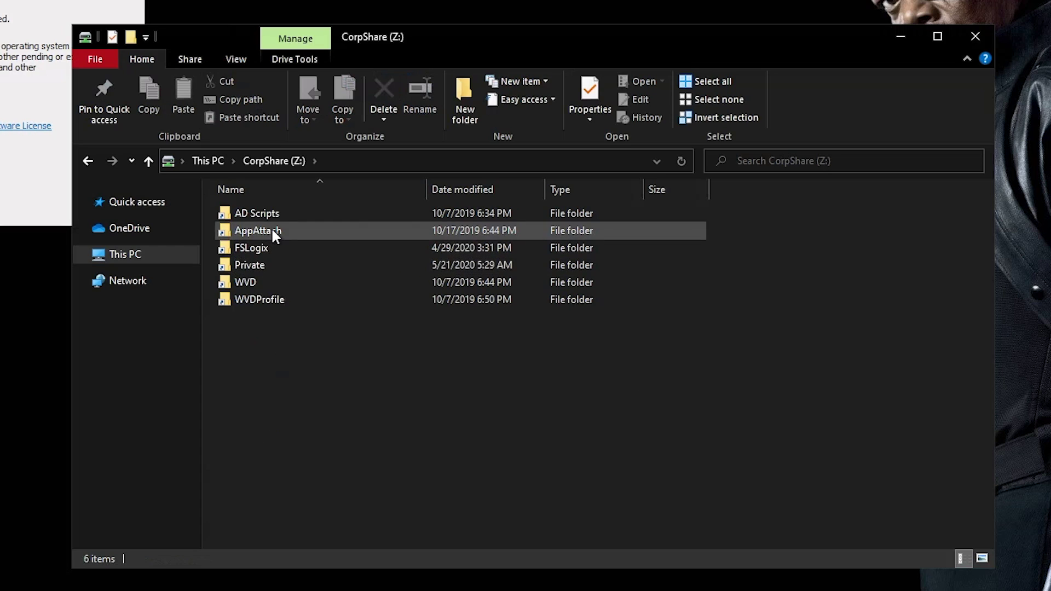
mouse_move(258, 231)
double_click(279, 230)
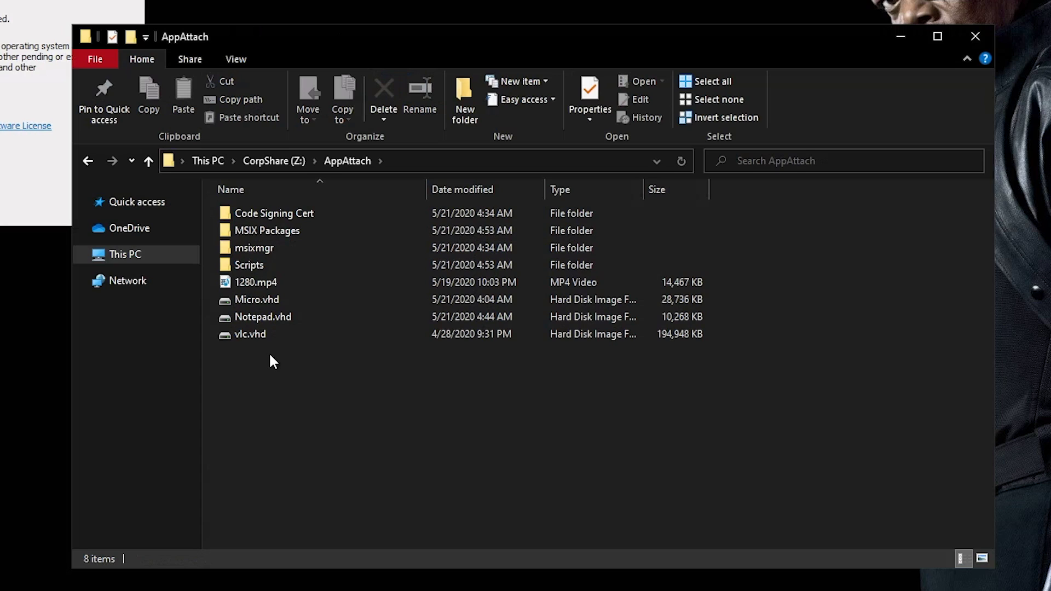
double_click(265, 265)
double_click(280, 214)
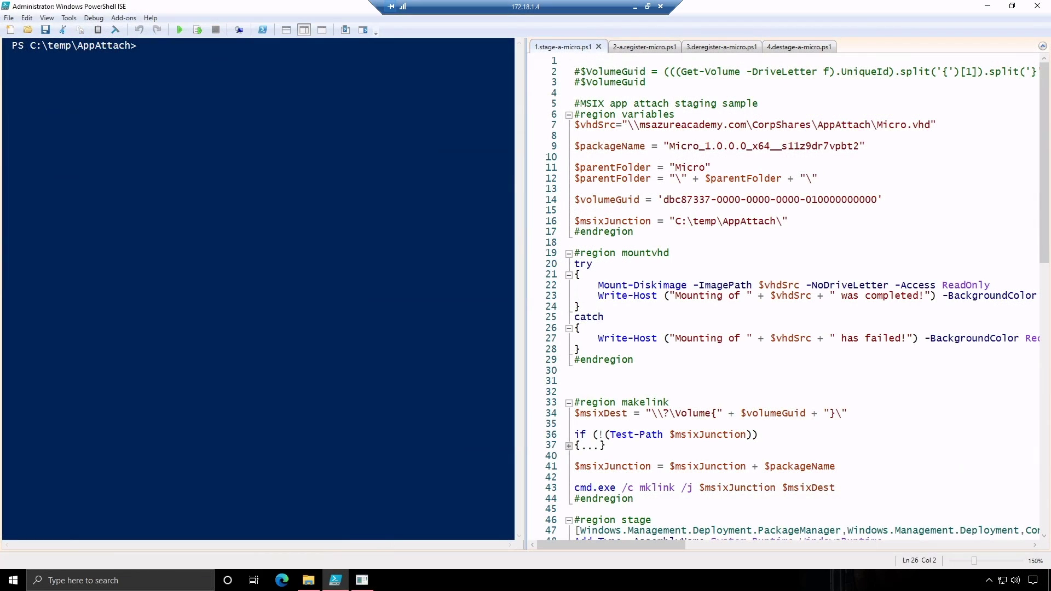
Step: Run the 1.stage-a-micro.ps1 staging and 2-a.register-micro.ps1 registration scripts
key(super)
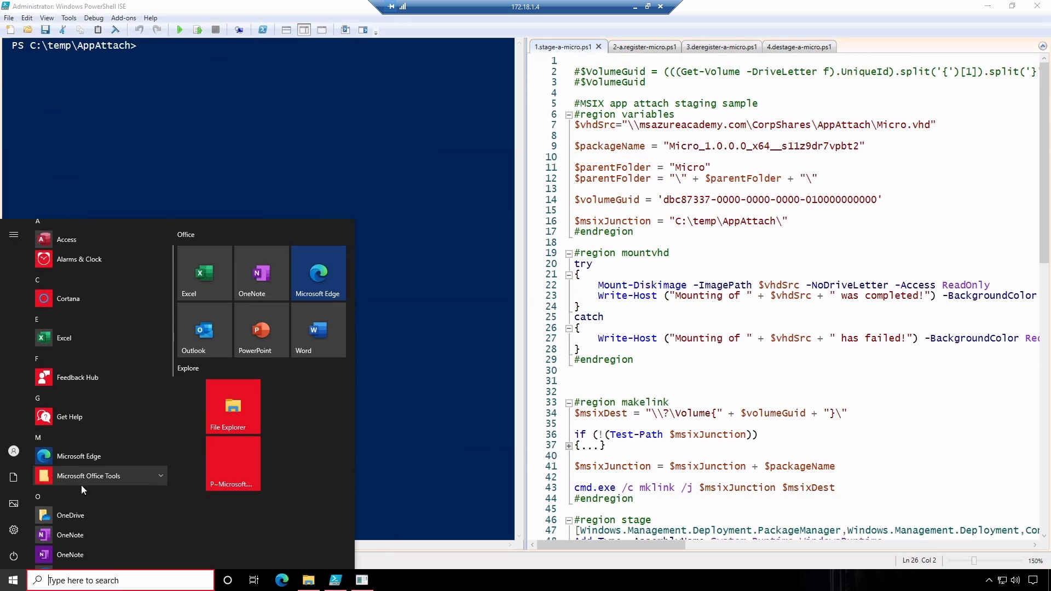
scroll(55, 363, up, 1)
key(Escape)
key(ctrl+a)
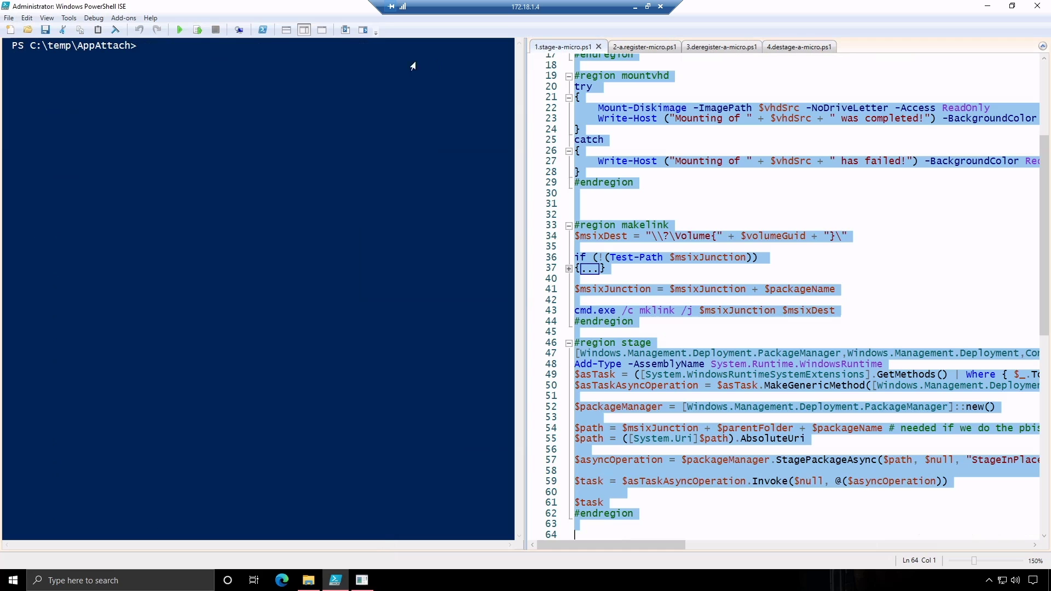
click(197, 30)
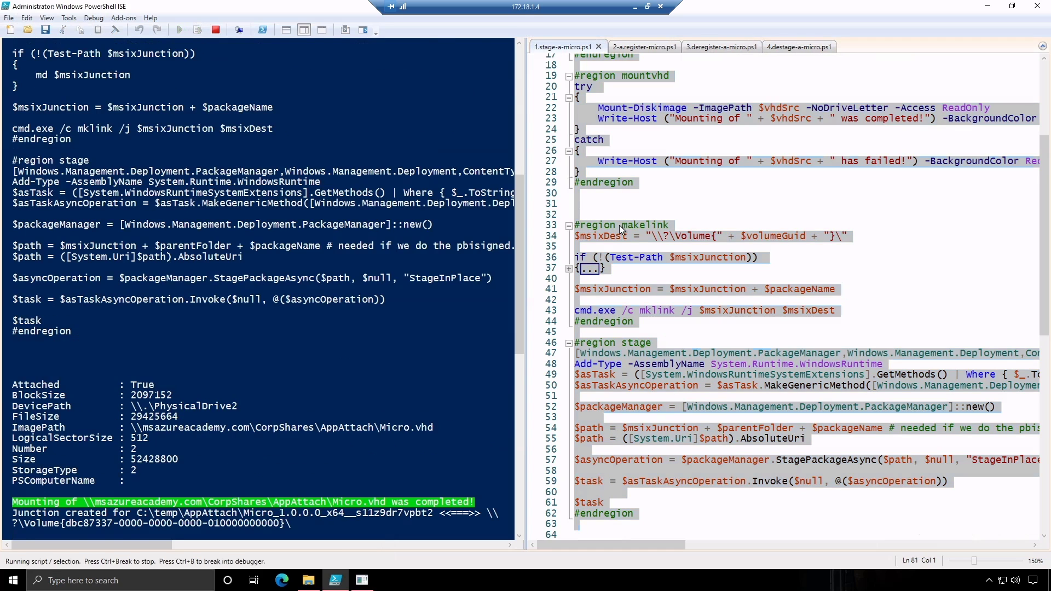
key(ctrl+Tab)
key(ctrl+a)
key(F8)
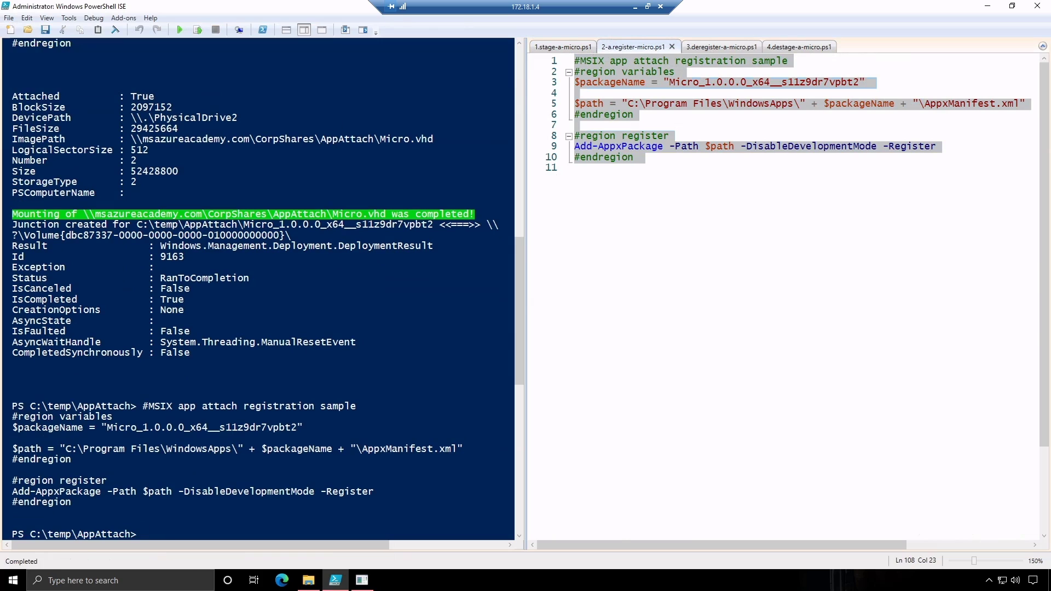
Step: Launch MicroDicom from Start and check the mounted Micro disk in Disk Management
key(super)
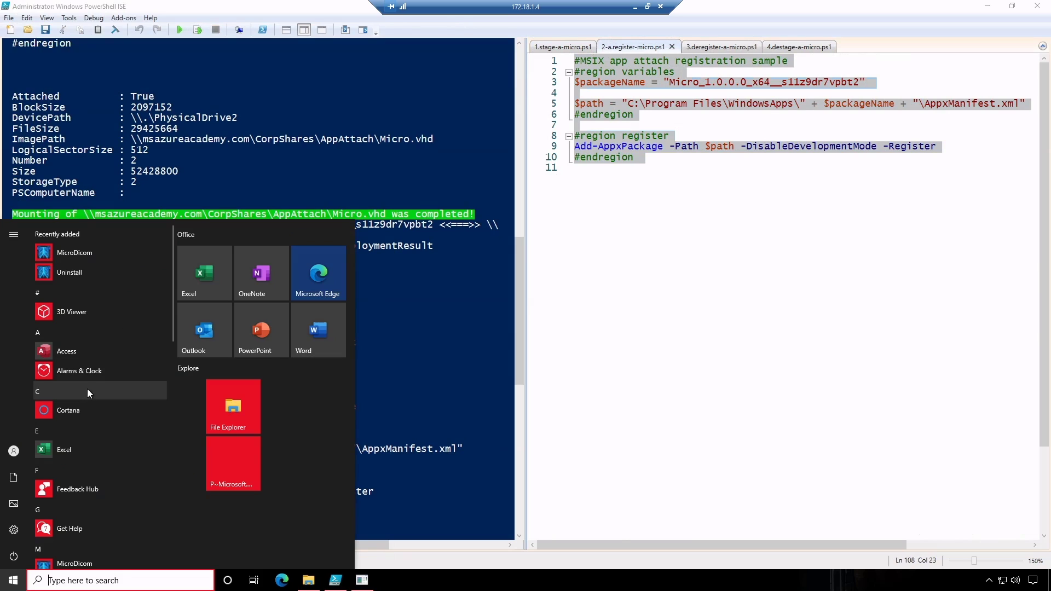
scroll(90, 383, down, 2)
scroll(94, 379, down, 3)
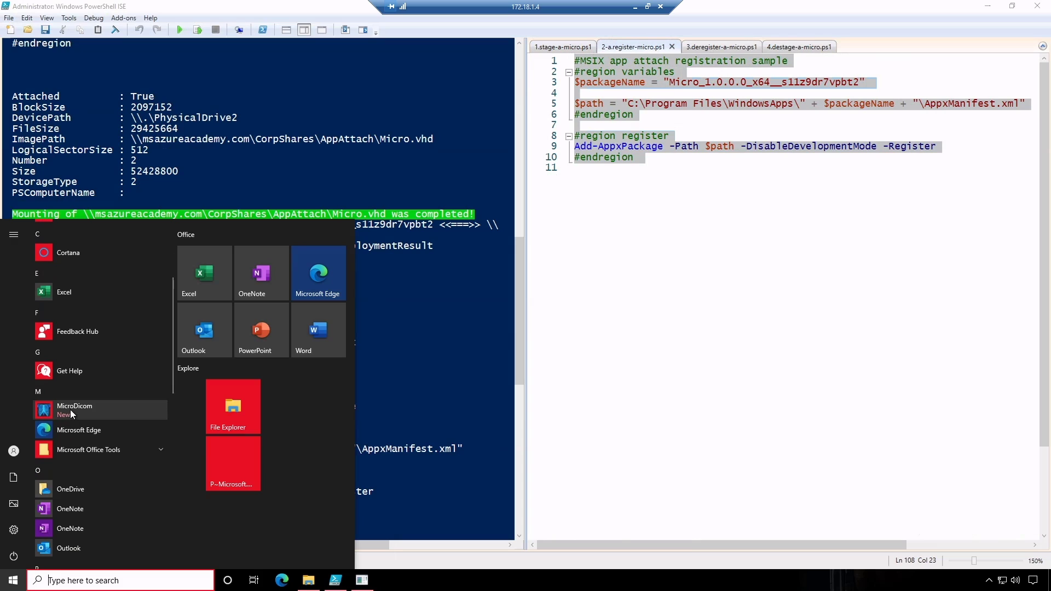
click(71, 410)
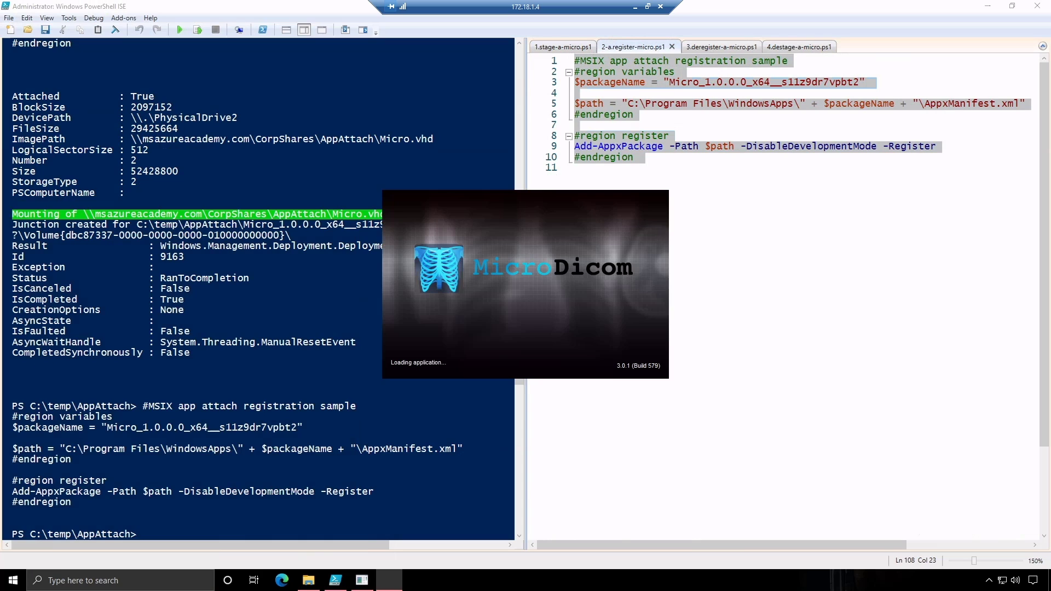
key(super+x)
key(k)
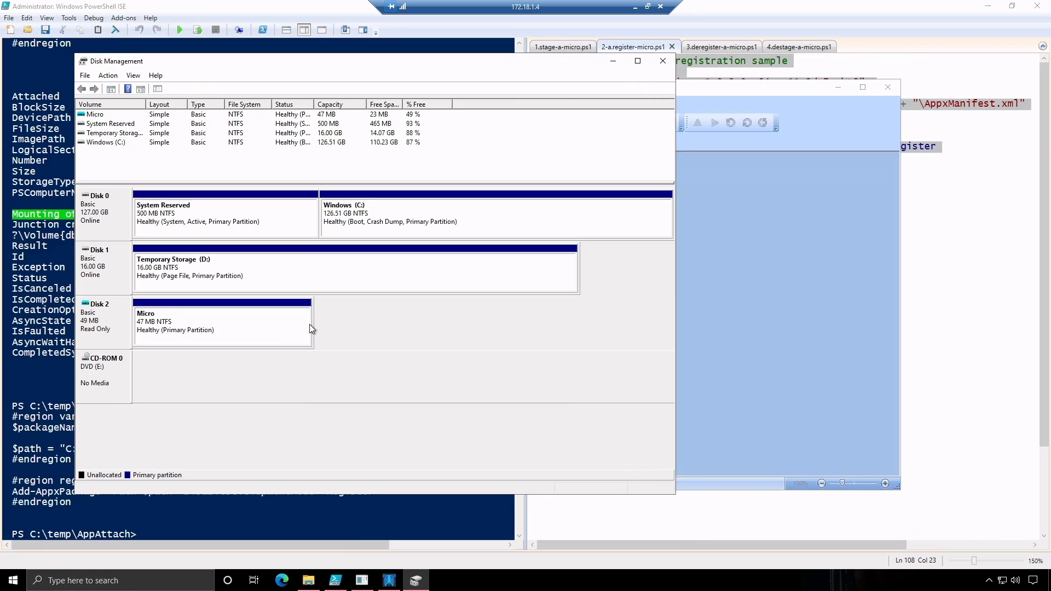
Step: Run the deregistration and 4.destage-a-micro.ps1 scripts to dismount the Micro VHD
click(699, 39)
click(736, 46)
click(679, 124)
key(ctrl+a)
click(192, 30)
click(799, 49)
key(ctrl+a)
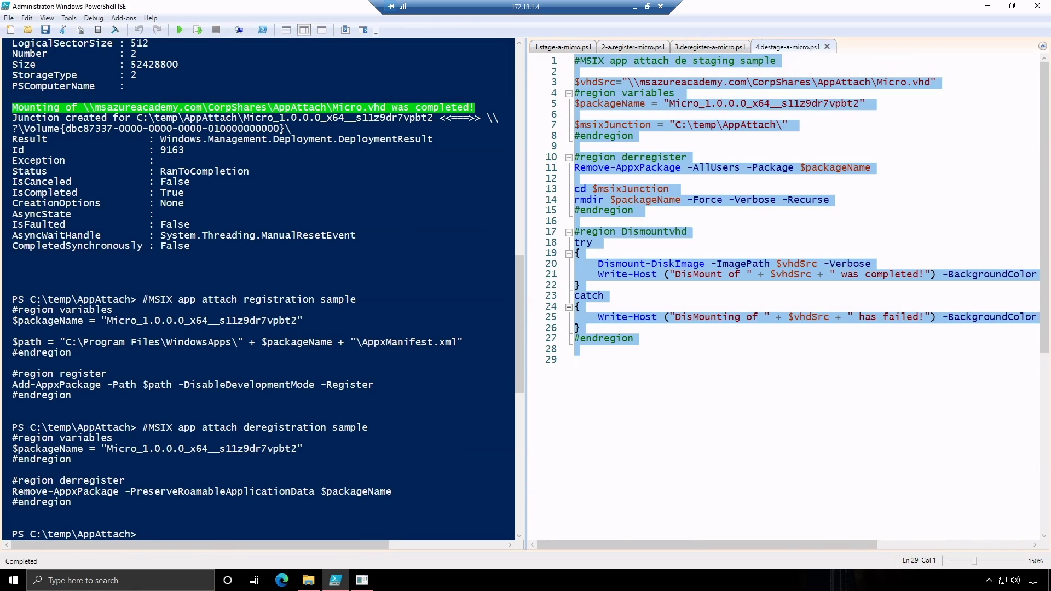
click(195, 31)
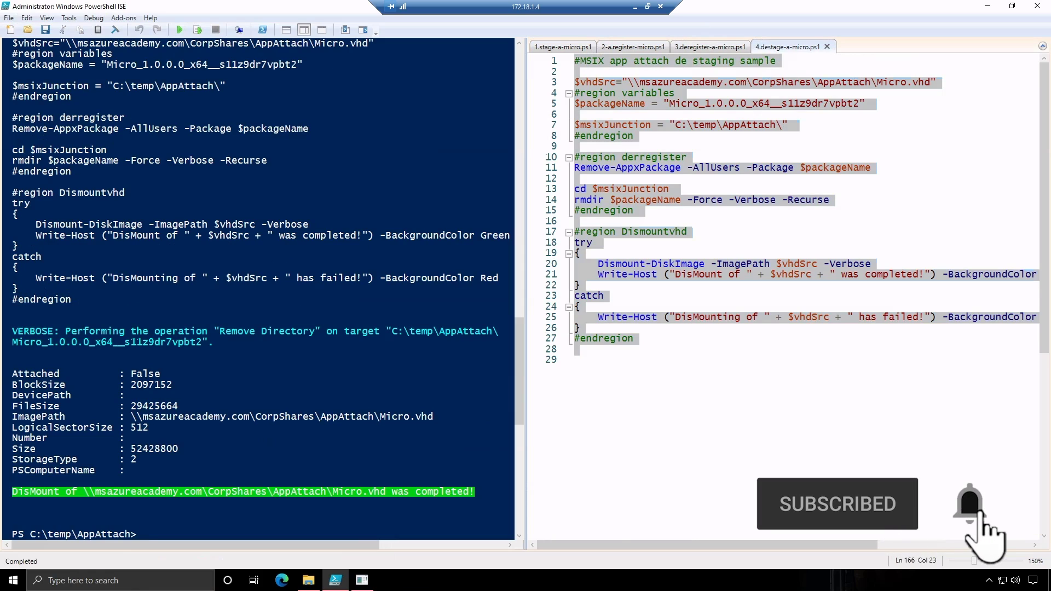
Step: Clear the ISE console with cls and minimize PowerShell ISE
text(cls)
key(Return)
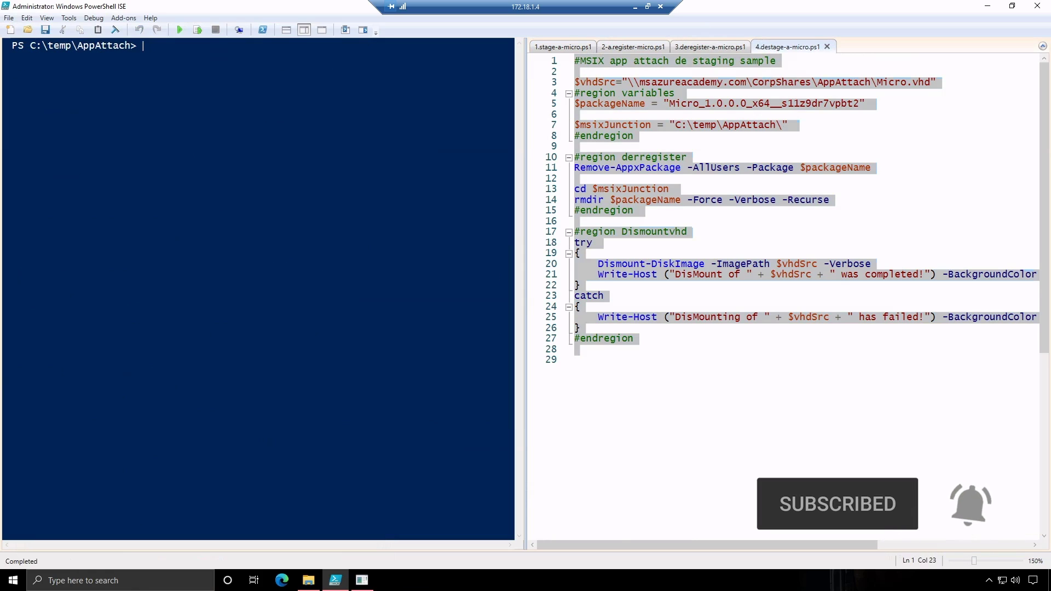
click(689, 231)
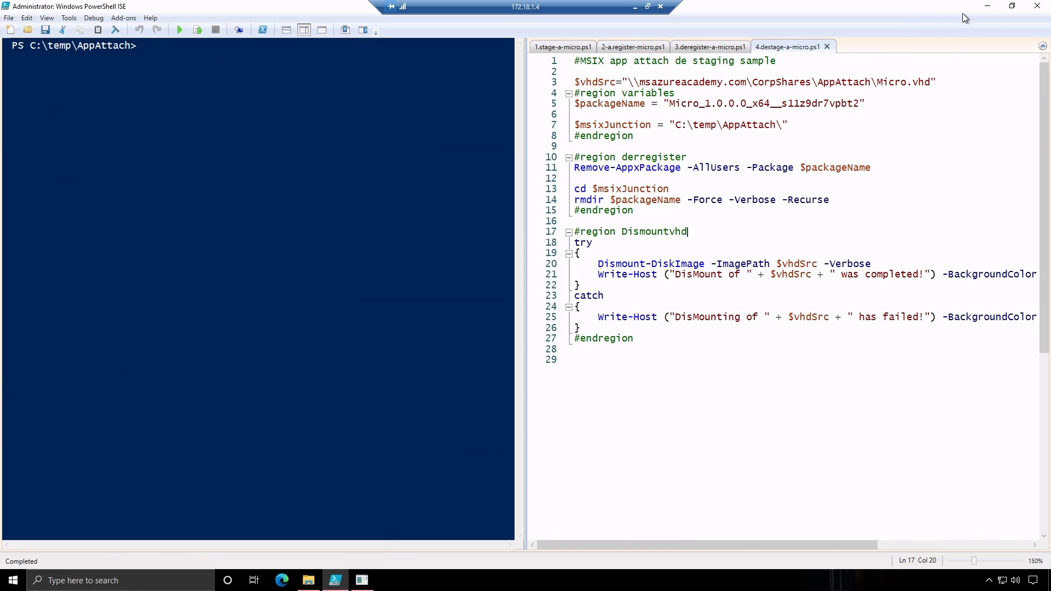
click(986, 8)
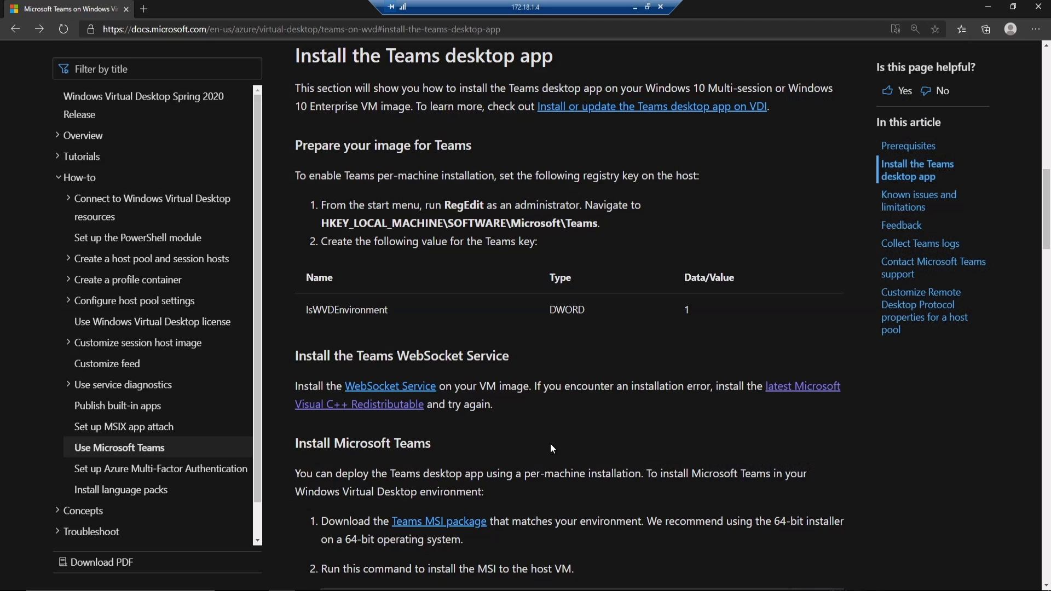
Step: Download the WebSocket Service installer and keep it despite the download warning
click(413, 387)
key(ctrl+j)
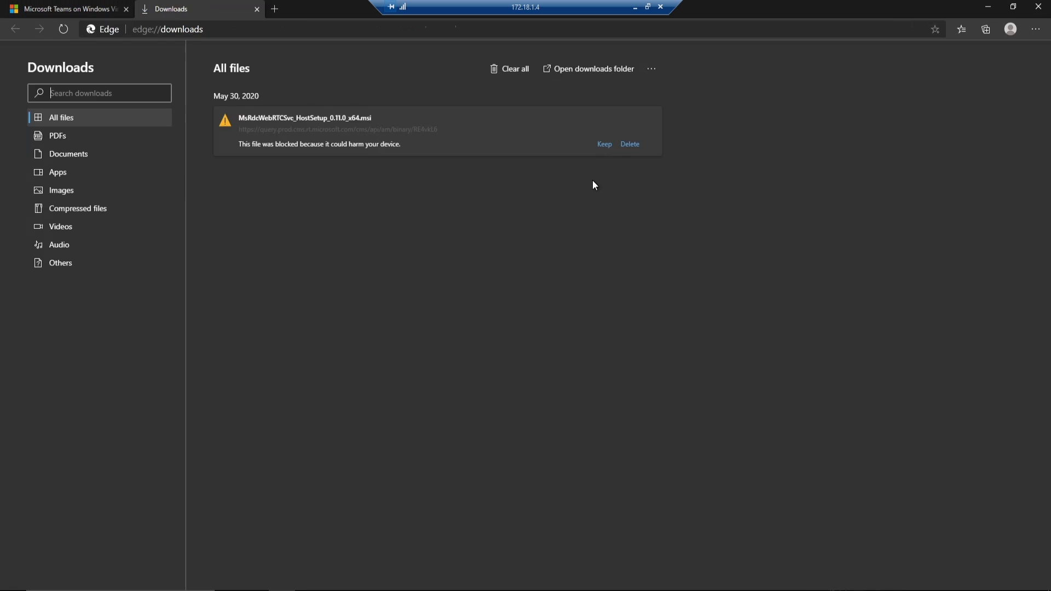
click(604, 145)
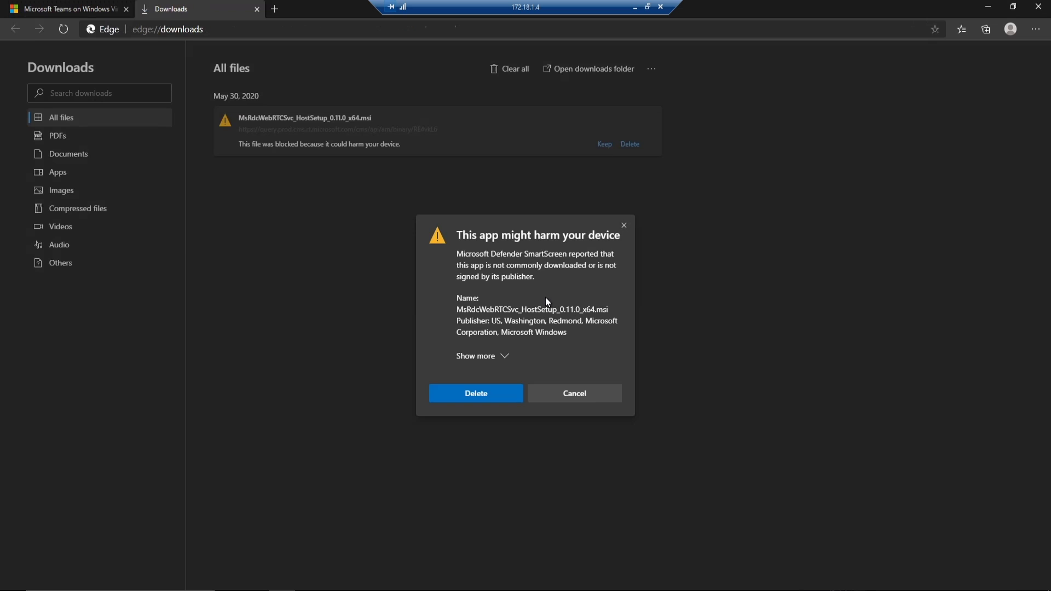
click(504, 356)
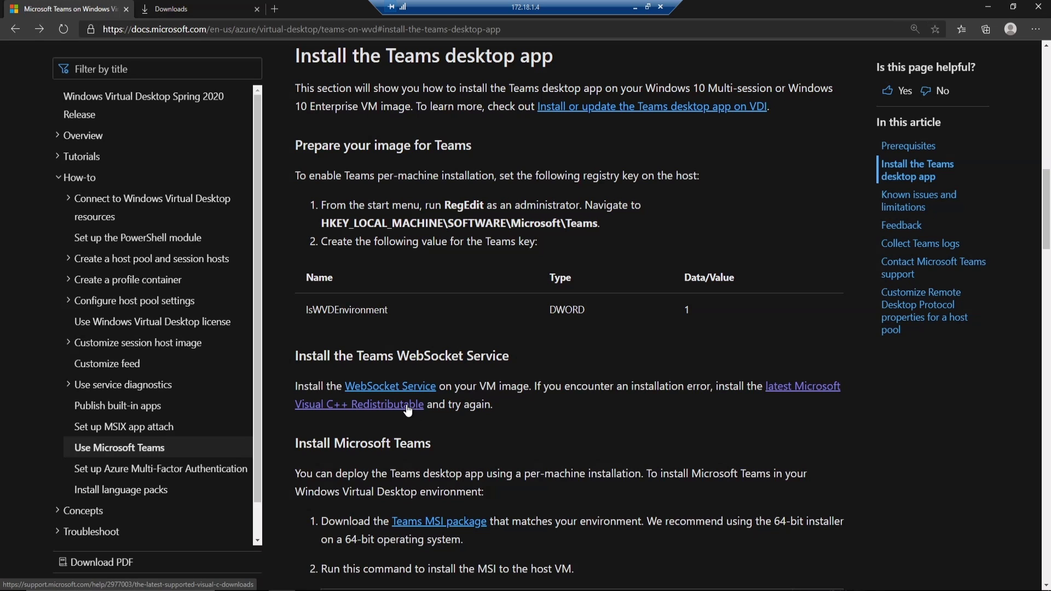
Step: Download vc_redist.x64.exe from the Visual C++ page in a new tab
right_click(407, 409)
click(464, 418)
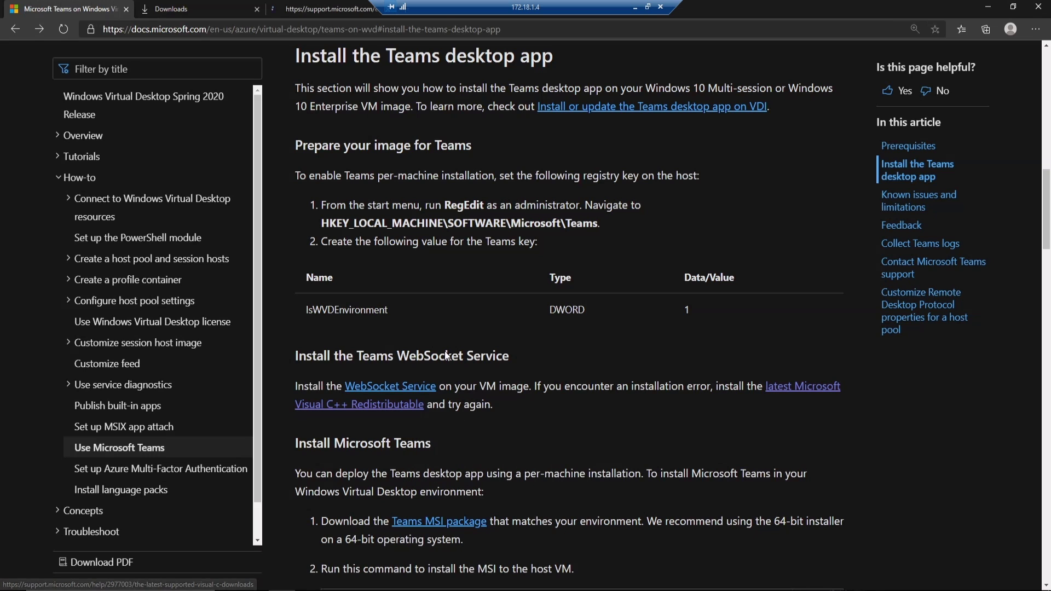
click(335, 12)
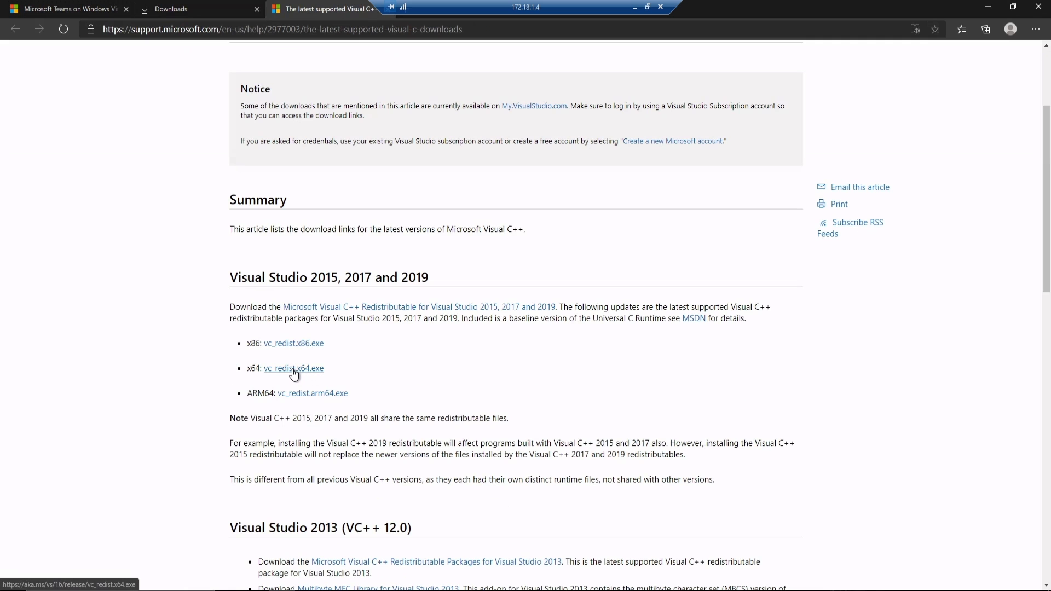
click(294, 369)
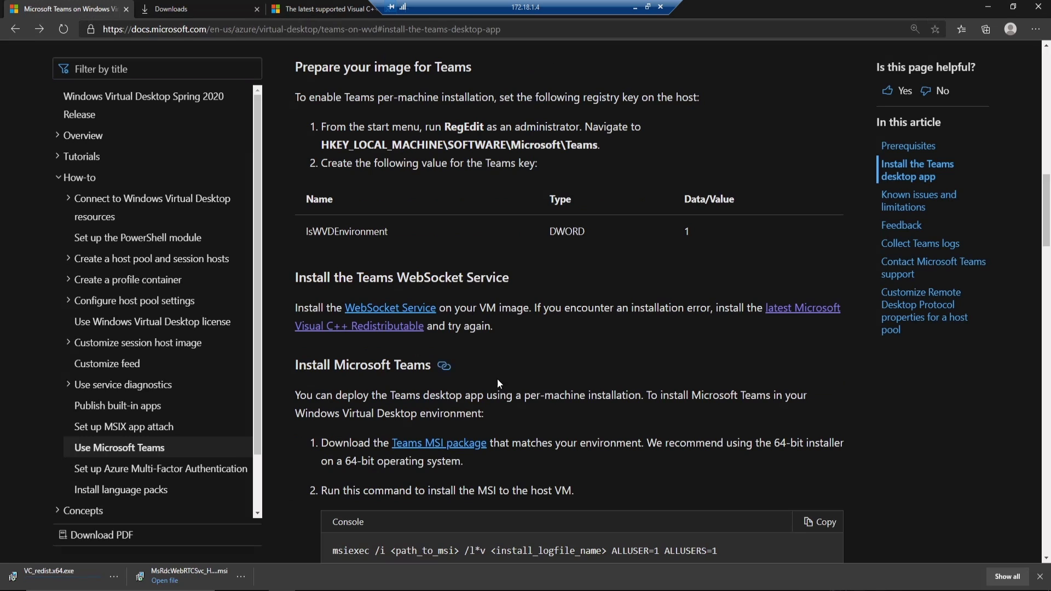
click(66, 9)
Step: Read the Teams MSI package guidance's install or update section
click(454, 452)
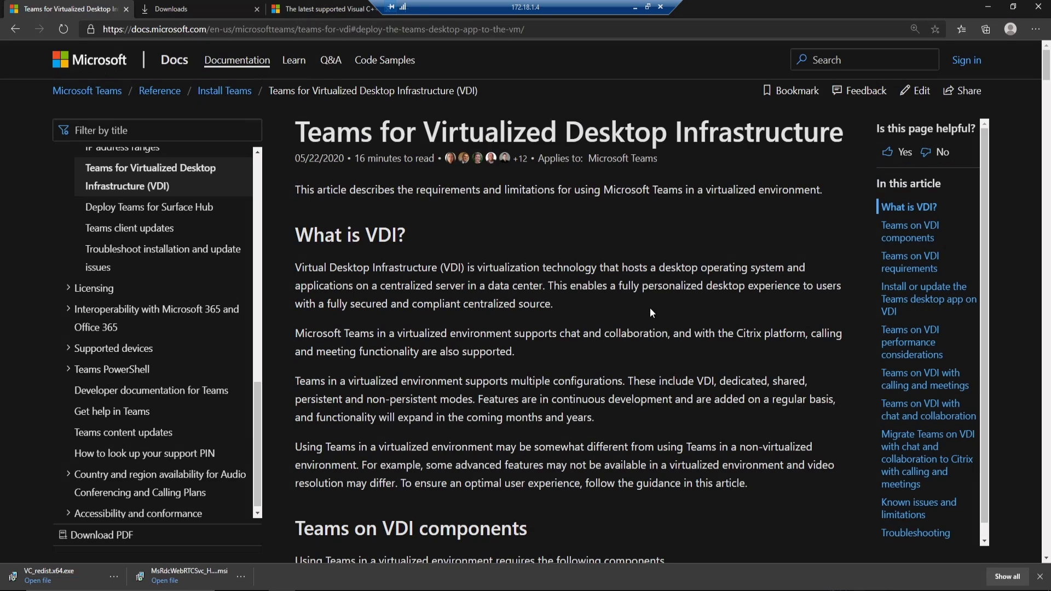
click(940, 301)
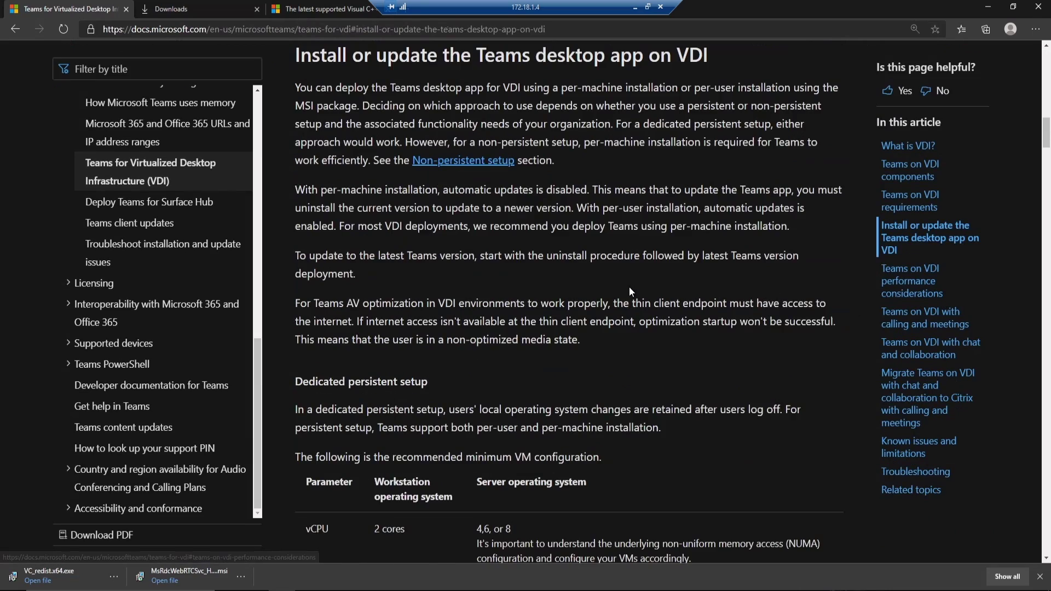
scroll(629, 287, down, 10)
scroll(629, 286, down, 5)
scroll(563, 271, down, 5)
scroll(414, 258, down, 2)
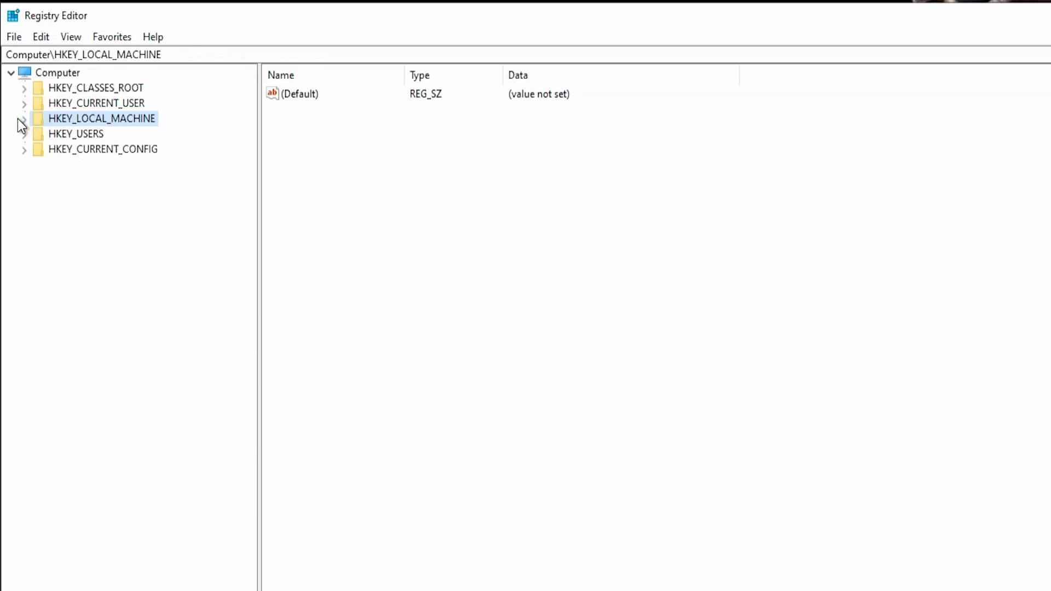
Step: Navigate to HKLM\SOFTWARE\Microsoft\Teams to see IsWVDEnvironment set to 1
click(25, 119)
click(37, 195)
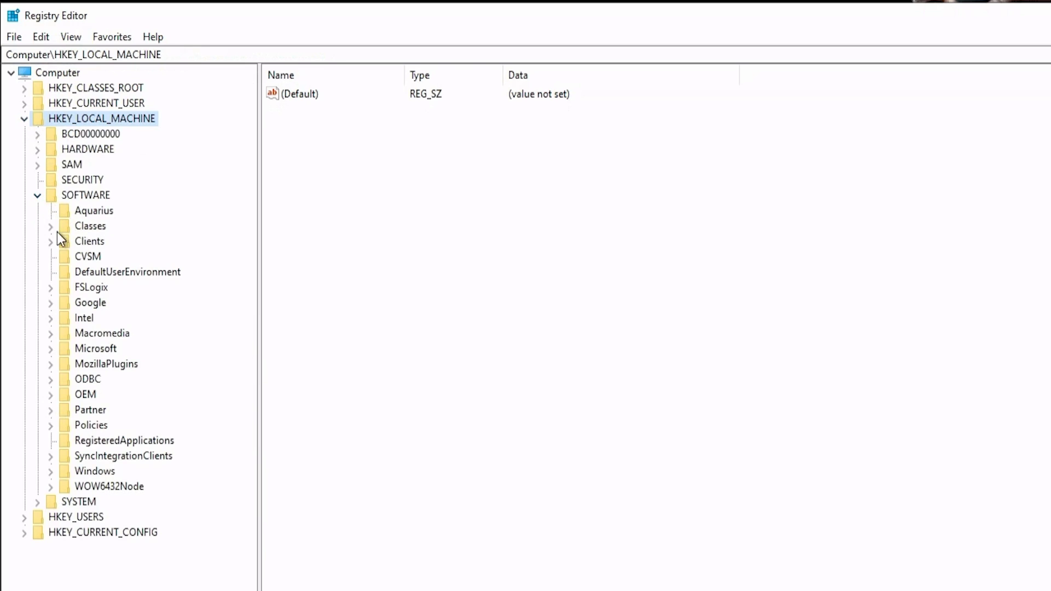
click(53, 347)
click(117, 353)
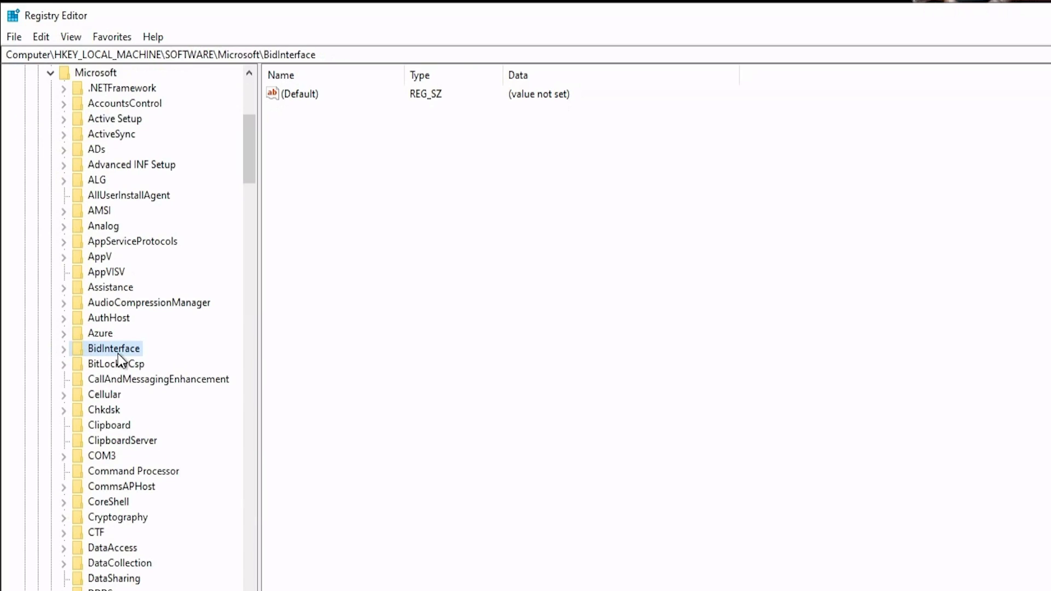
text(teams)
scroll(118, 351, down, 4)
scroll(119, 349, down, 3)
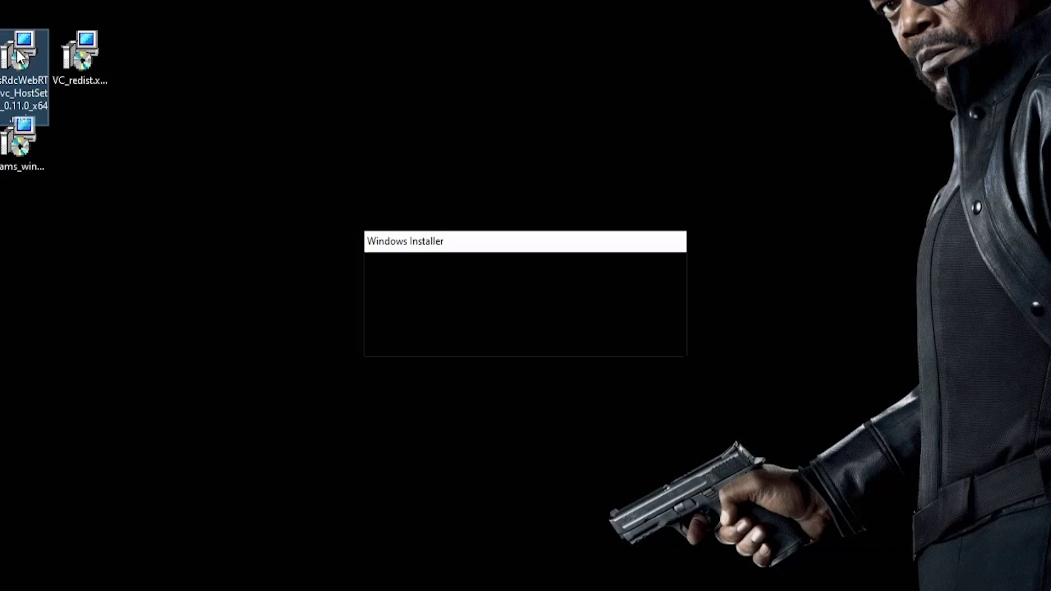
Step: Accept the licence, install the WebRTC Redirector Service with UAC approval, and finish setup
click(544, 399)
click(601, 438)
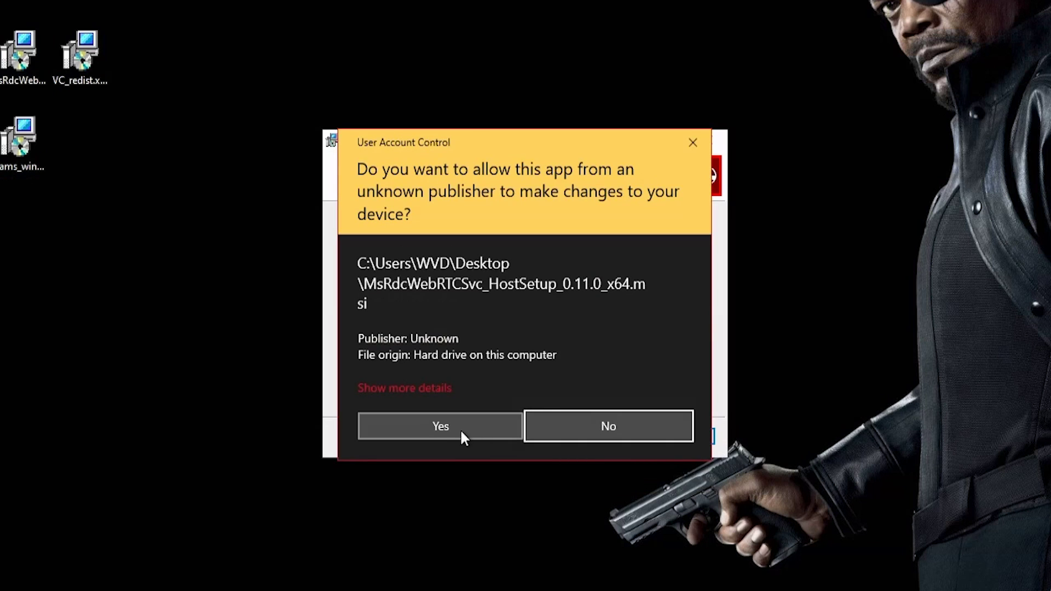
click(445, 428)
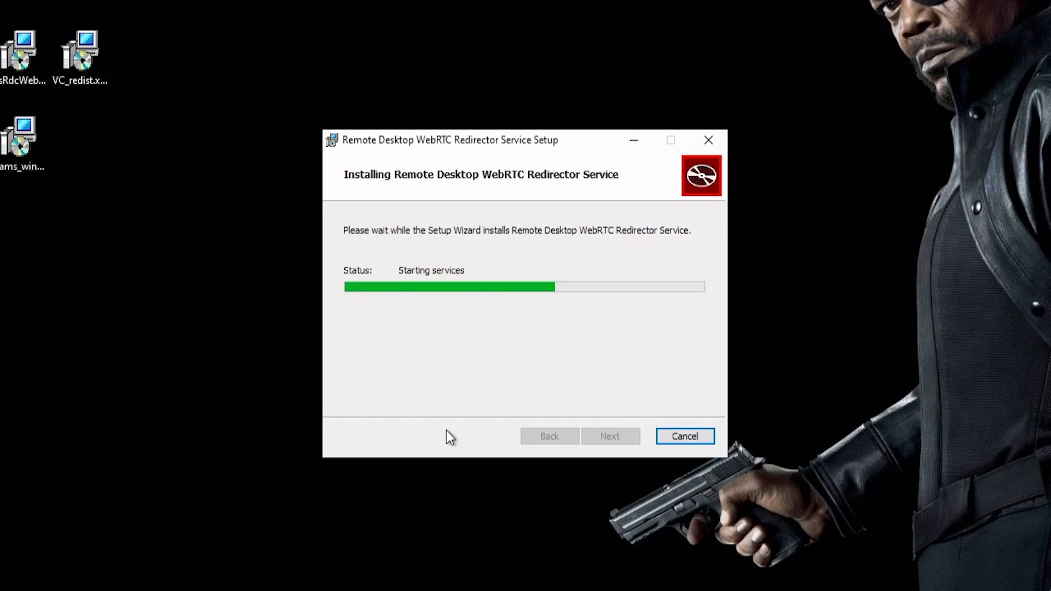
click(610, 436)
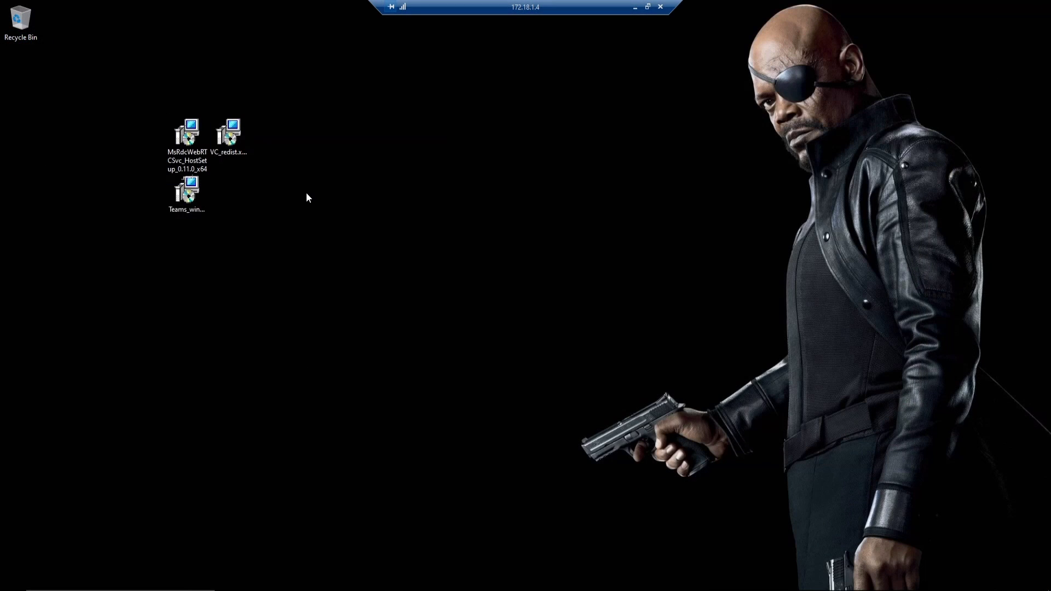
click(238, 136)
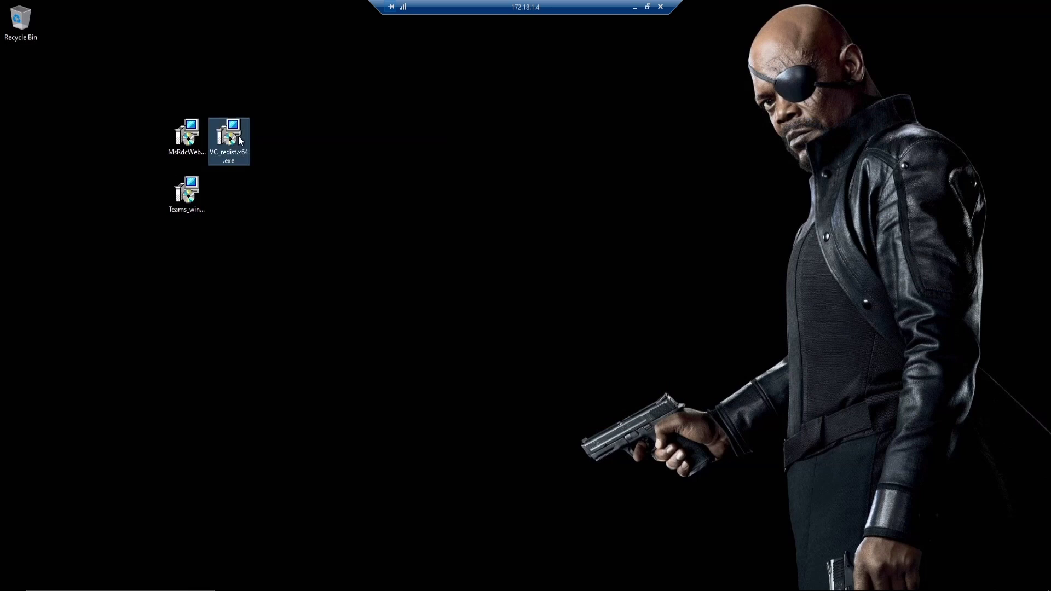
click(298, 241)
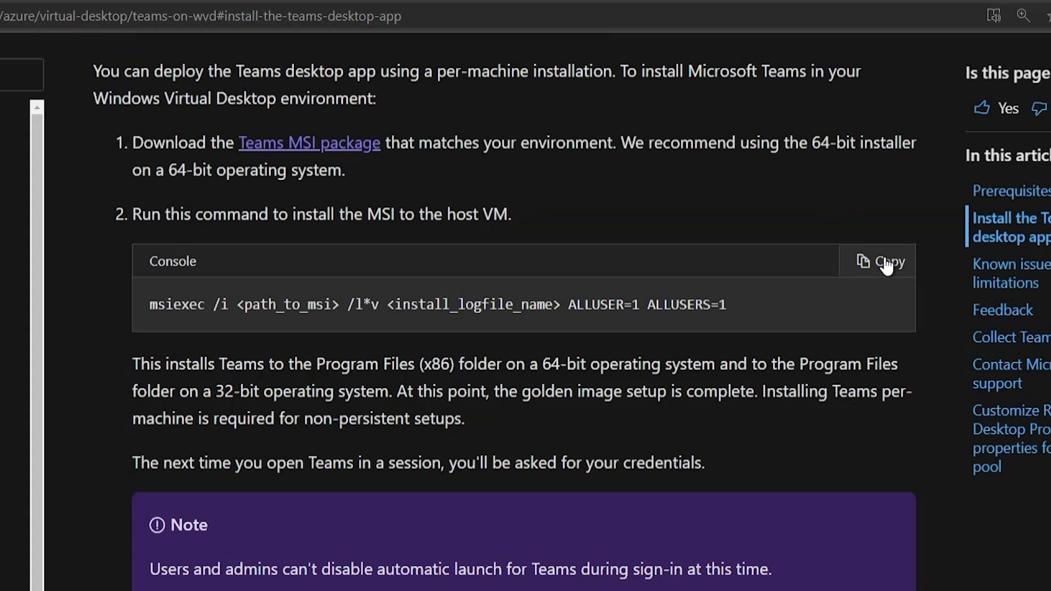
Step: Copy the per-machine Teams msiexec command from the docs and run it in Command Prompt
click(886, 266)
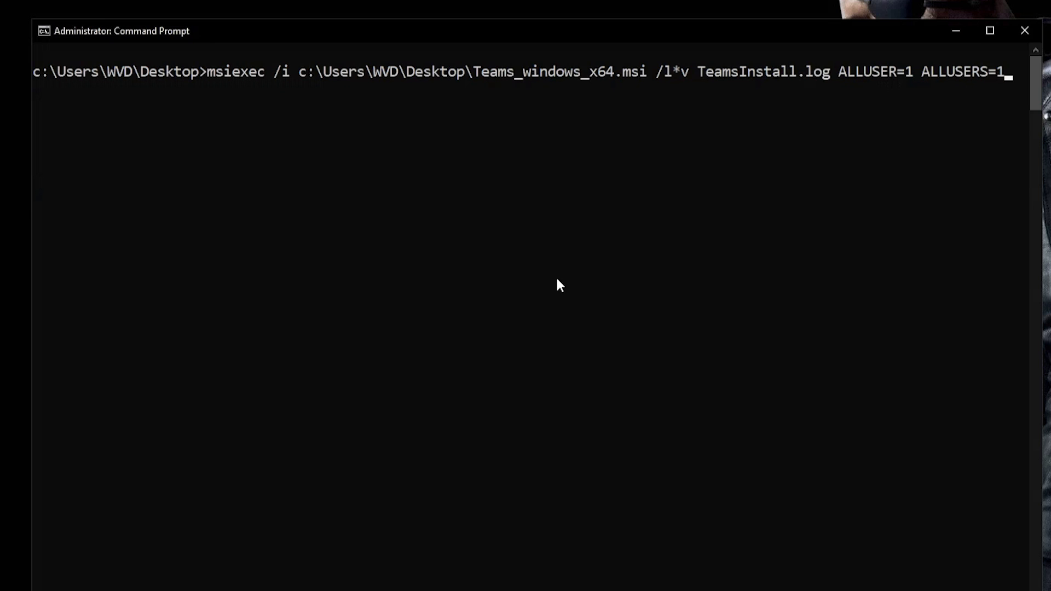
key(Return)
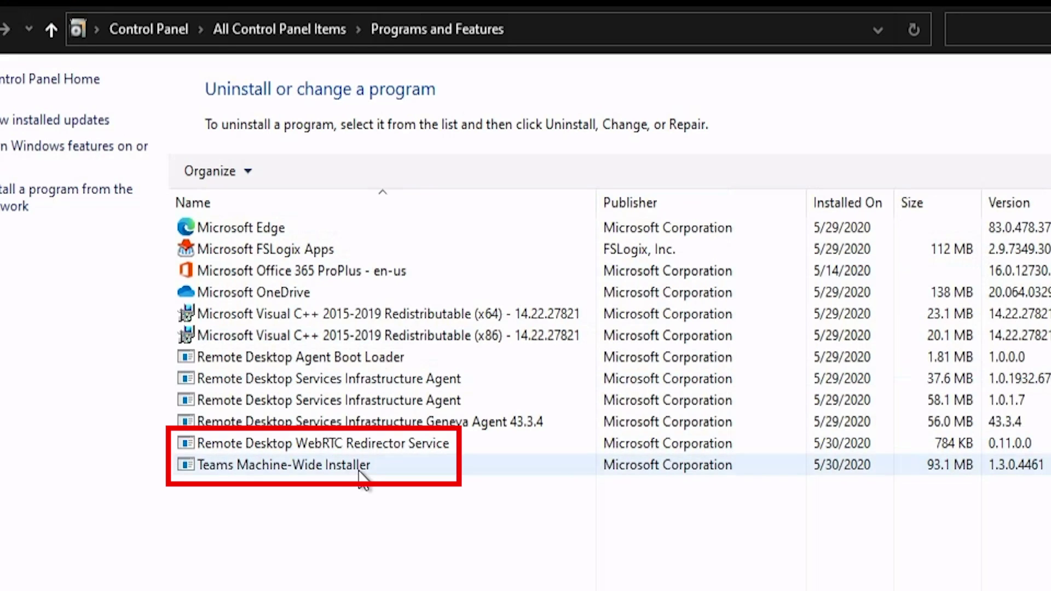
Step: Check the WebRTC Redirector Service entry in Programs and Features, then launch Microsoft Teams
click(422, 450)
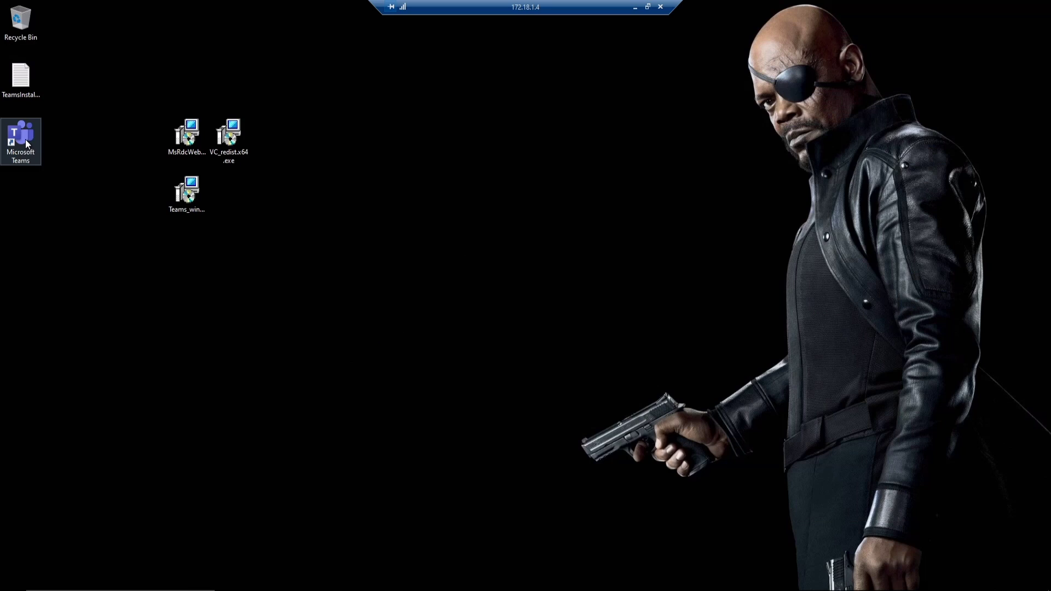
double_click(26, 143)
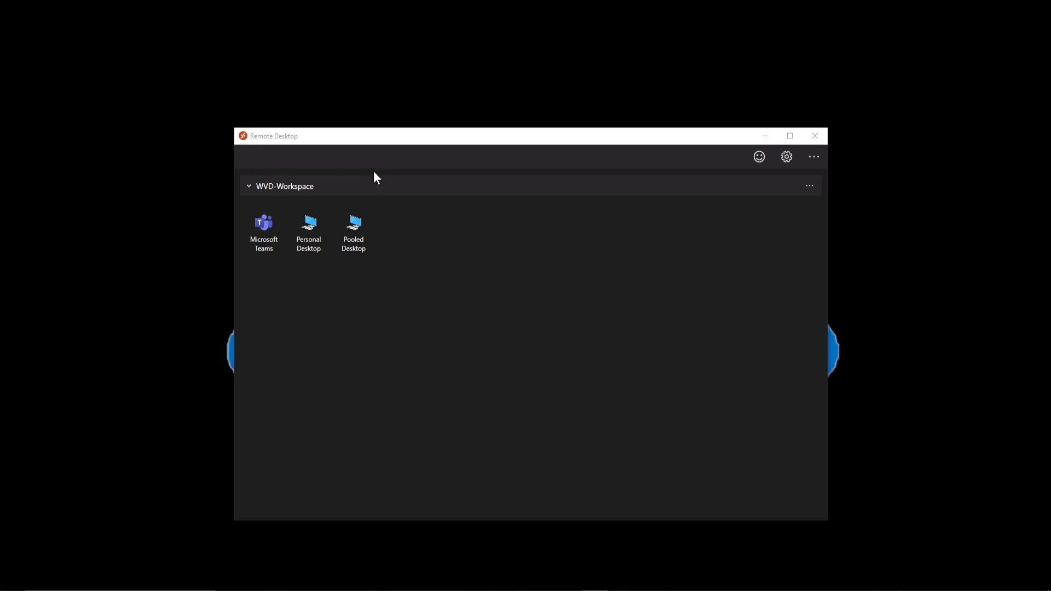
Step: Show the Remote Desktop client's About version information from its options menu
click(814, 156)
click(776, 175)
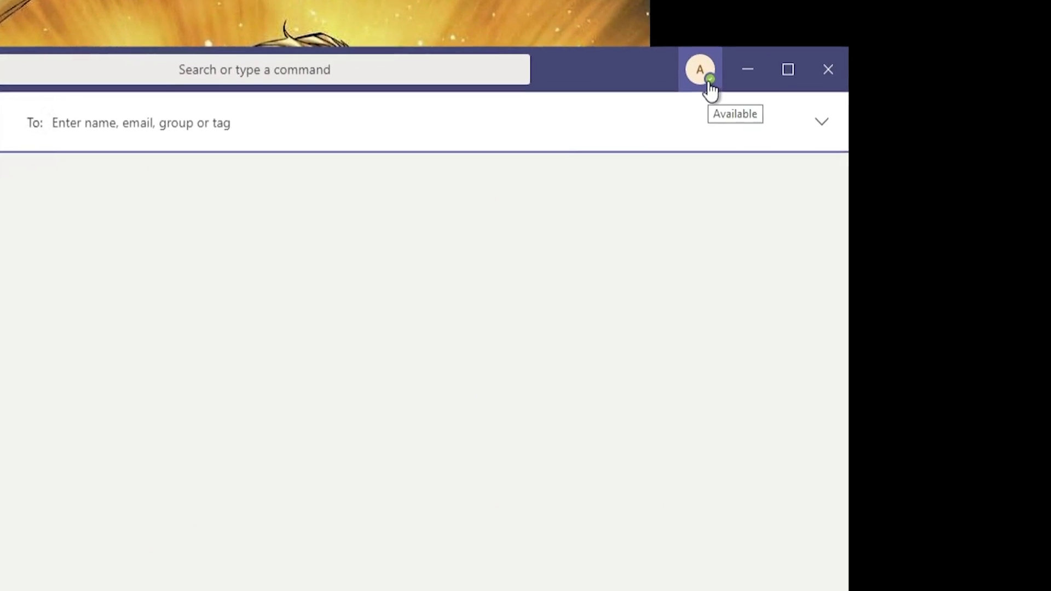
Step: Display the Teams version banner through the profile menu's About > Version
click(743, 106)
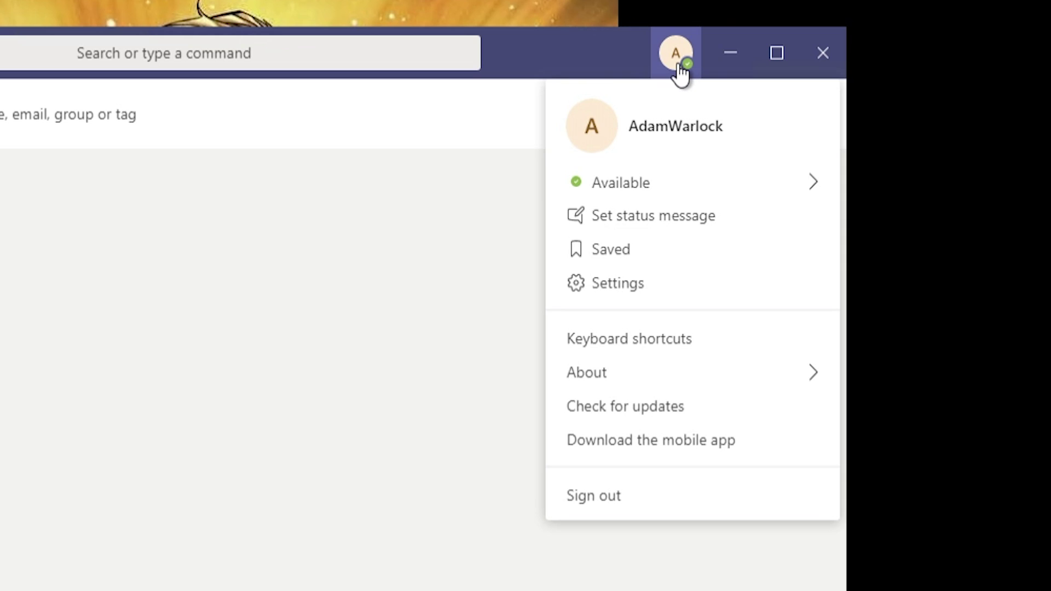
click(632, 370)
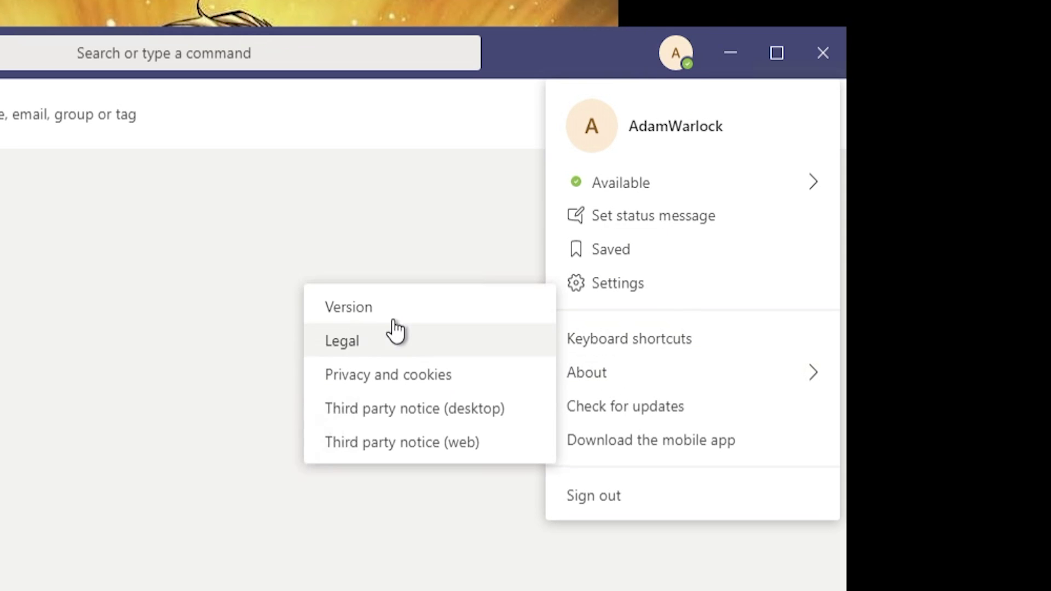
click(372, 307)
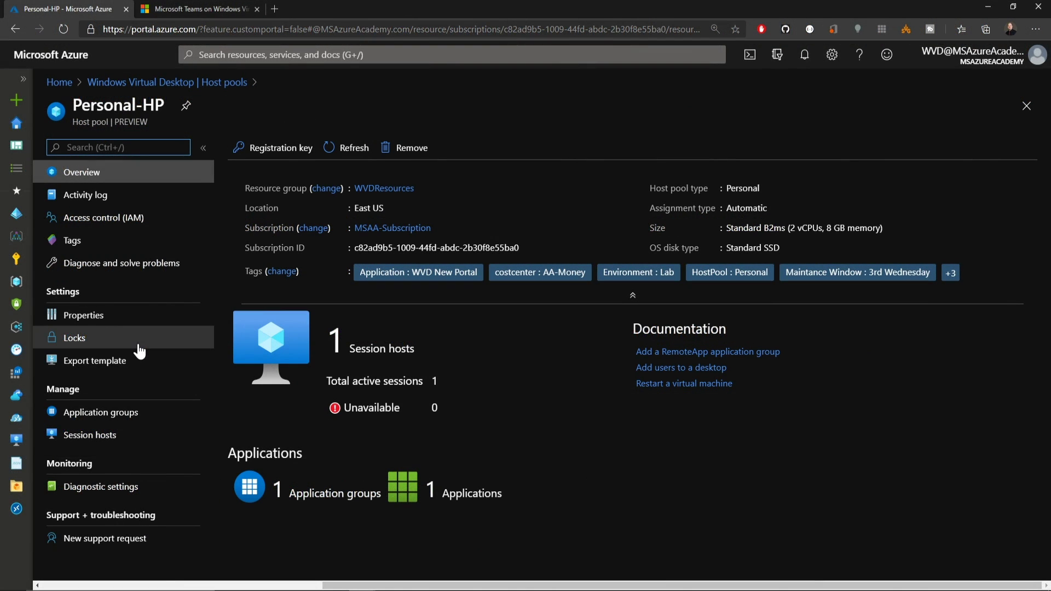
Step: Open the Personal-HP host pool's RDP settings, keeping sounds playing on this computer
click(98, 325)
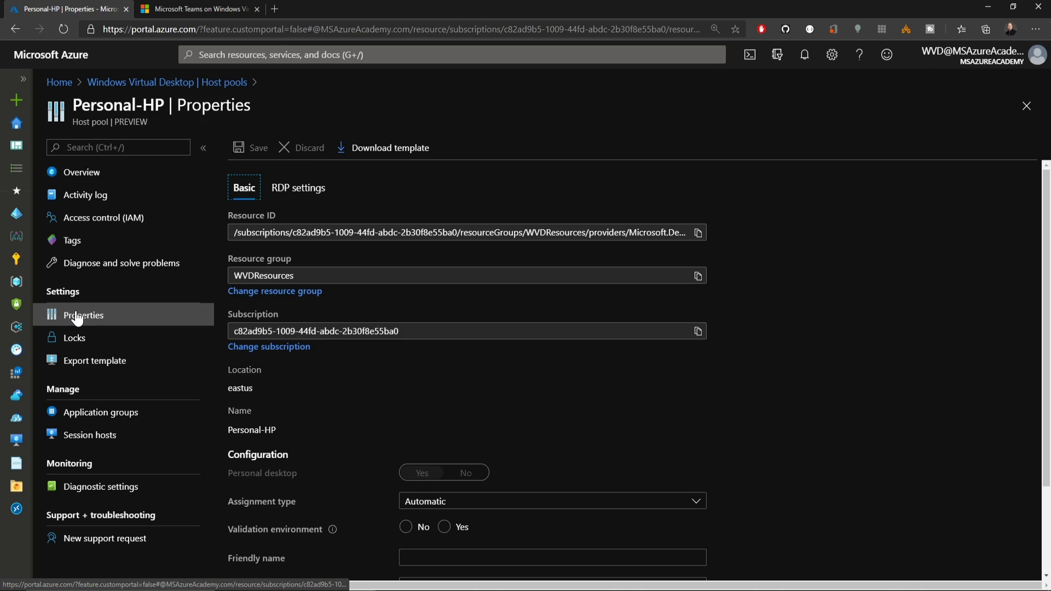
click(299, 193)
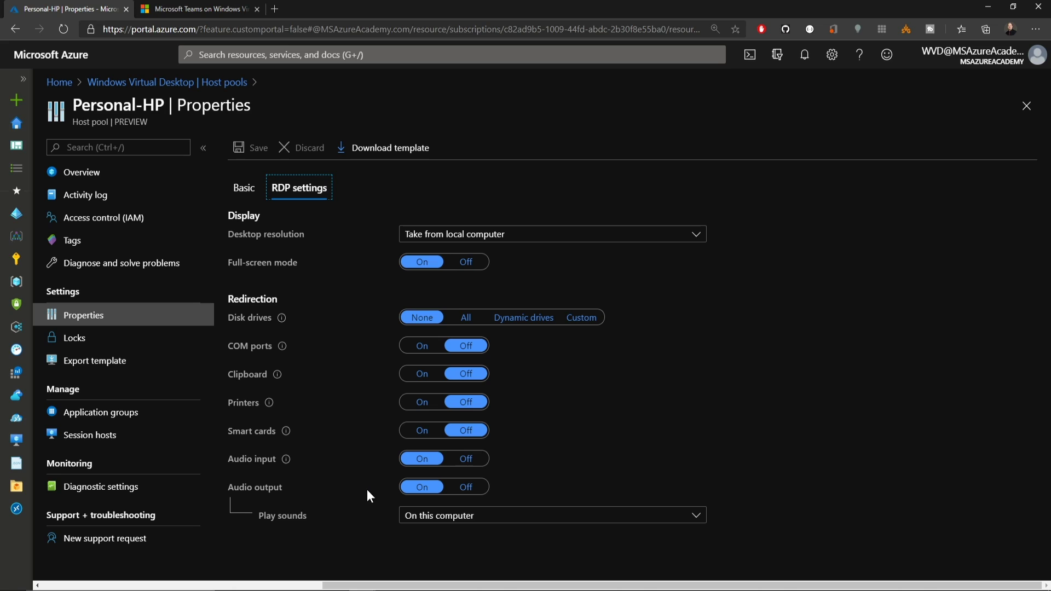
click(440, 526)
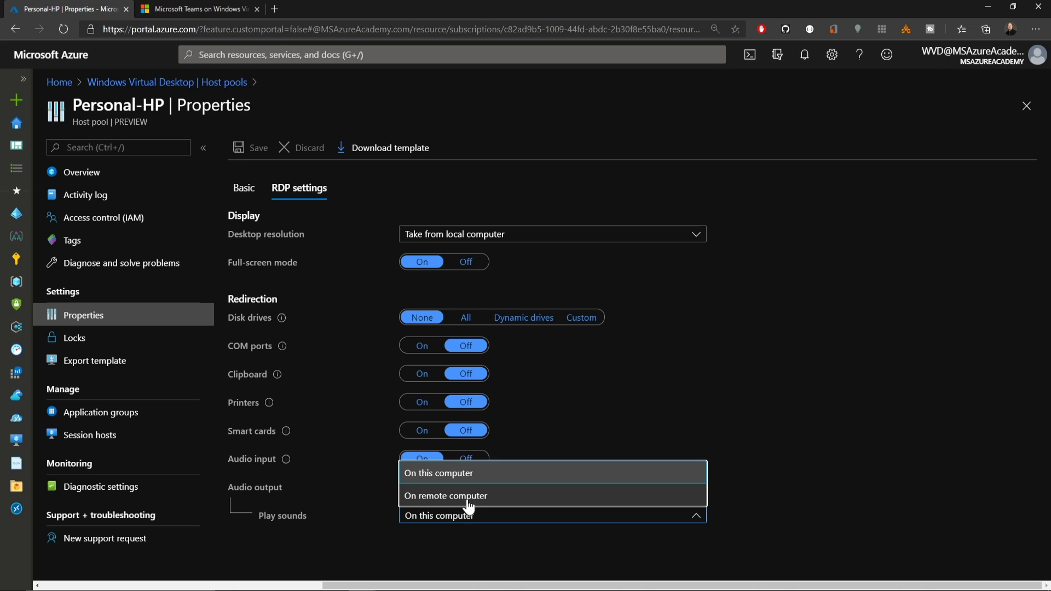
click(482, 550)
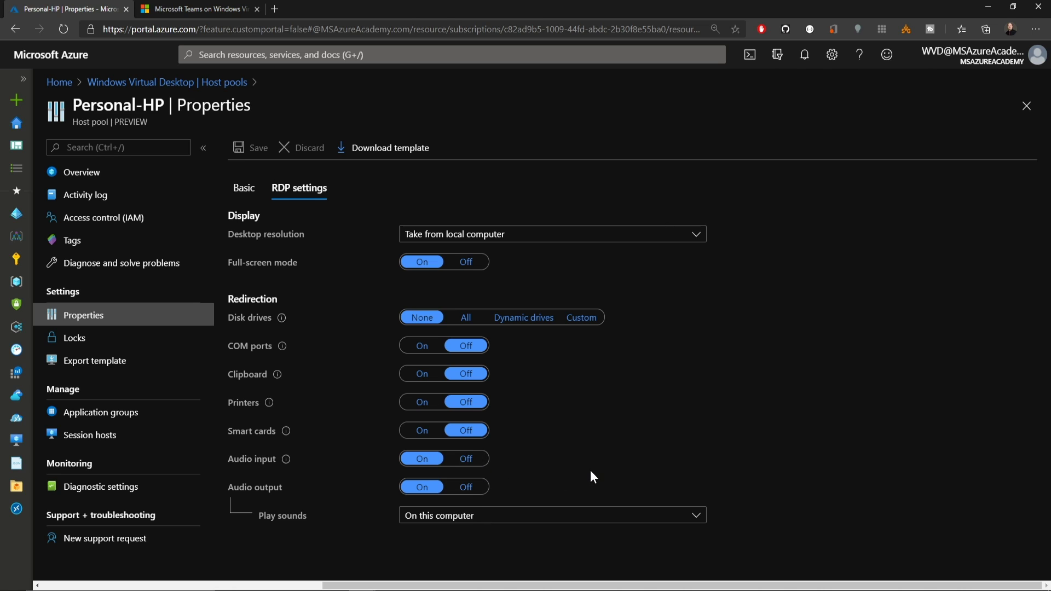
Step: Filter the docs for 'pow', open Set up the PowerShell module, and copy the Install-Module command
key(ctrl+Tab)
click(142, 68)
text(pow)
click(137, 237)
scroll(684, 267, down, 10)
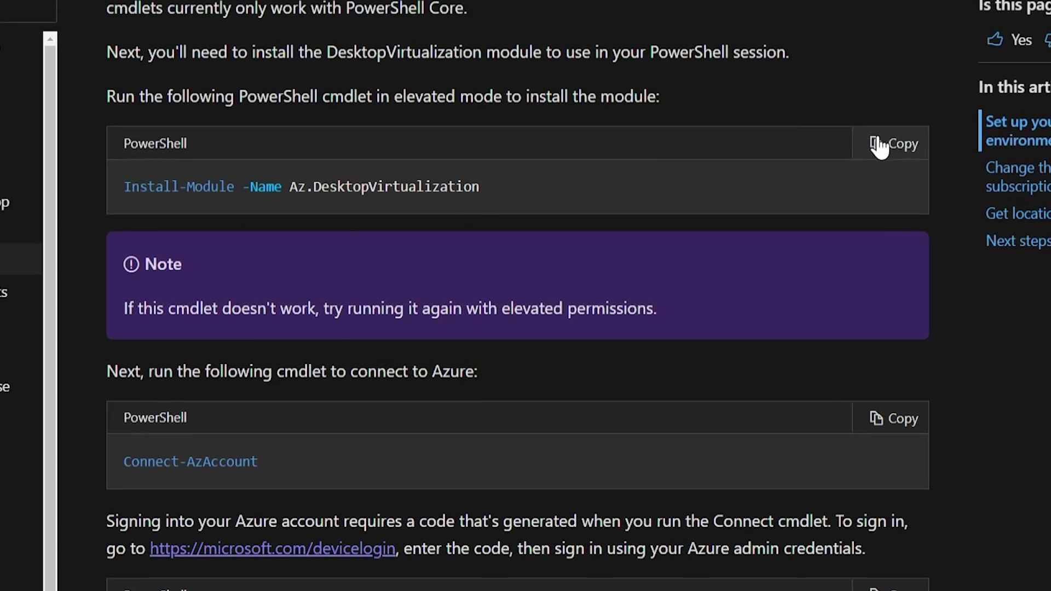
click(879, 147)
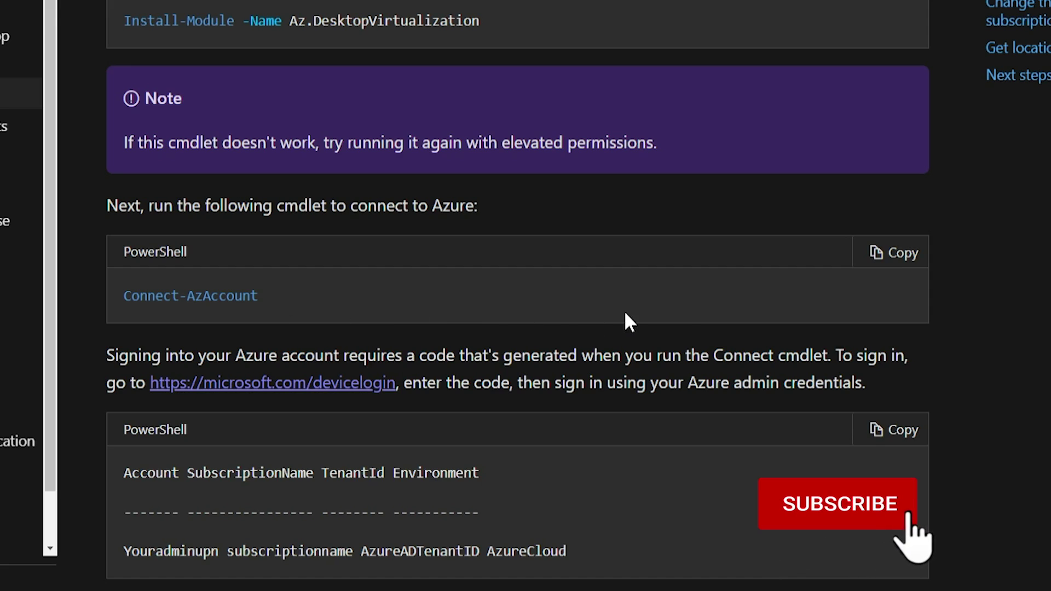
scroll(624, 311, down, 5)
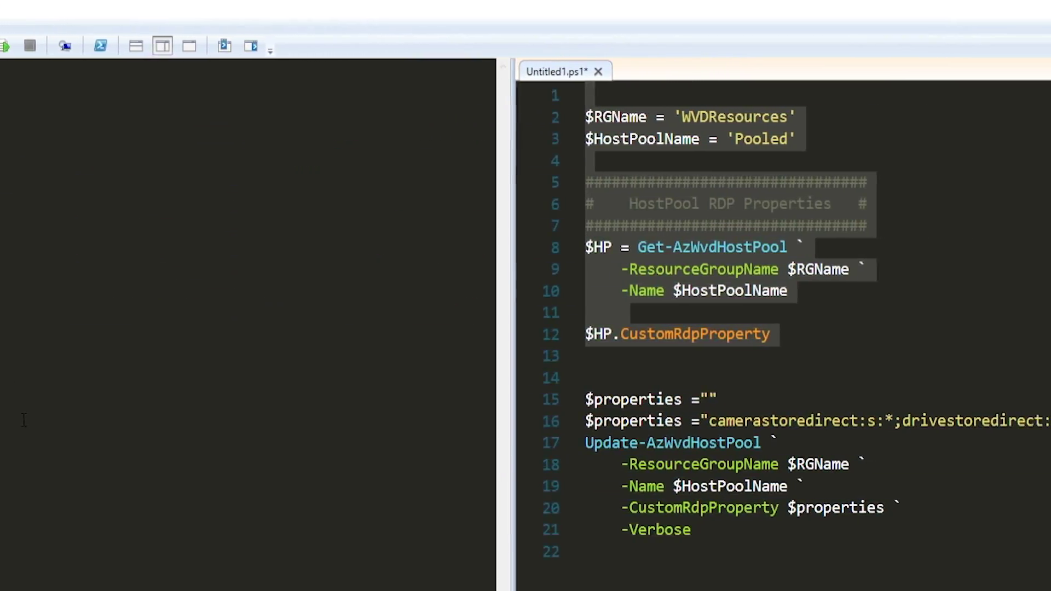
Step: Run script lines 1–12 to read the Pooled host pool's current RDP properties
click(443, 301)
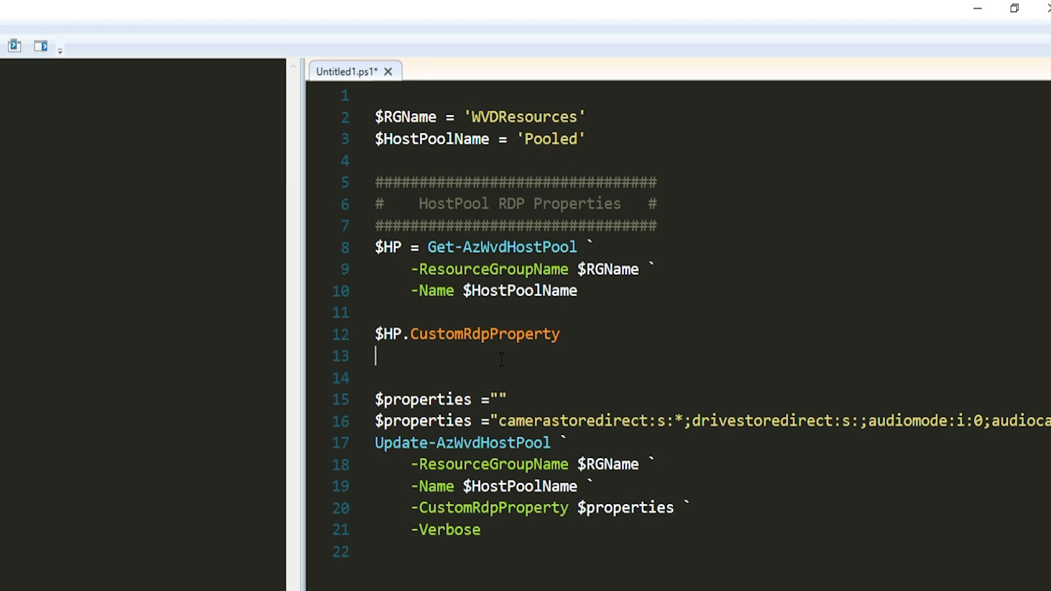
drag(501, 359, 208, 8)
key(F8)
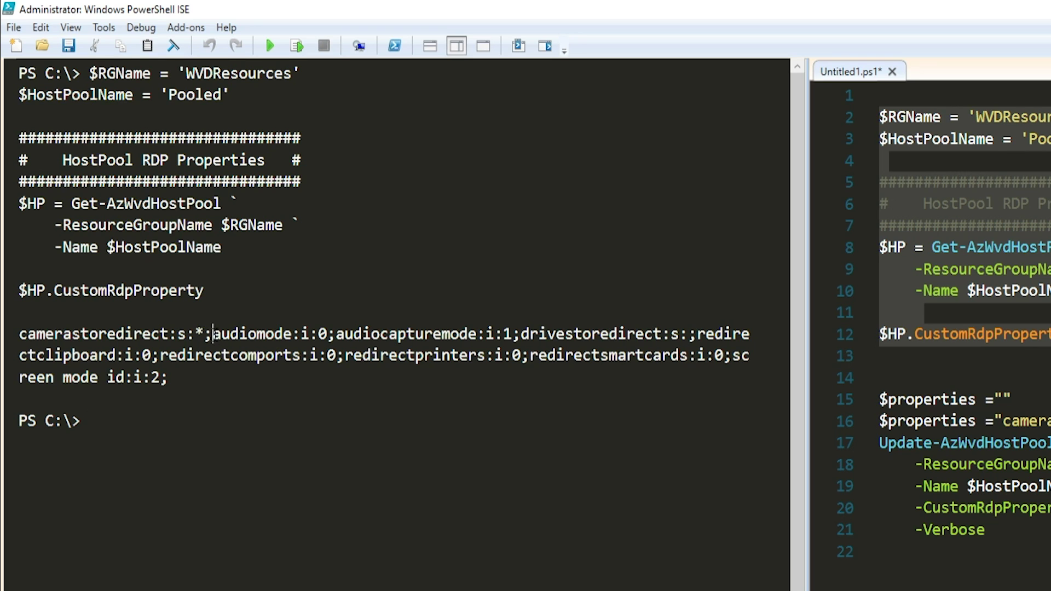
drag(216, 334, 168, 377)
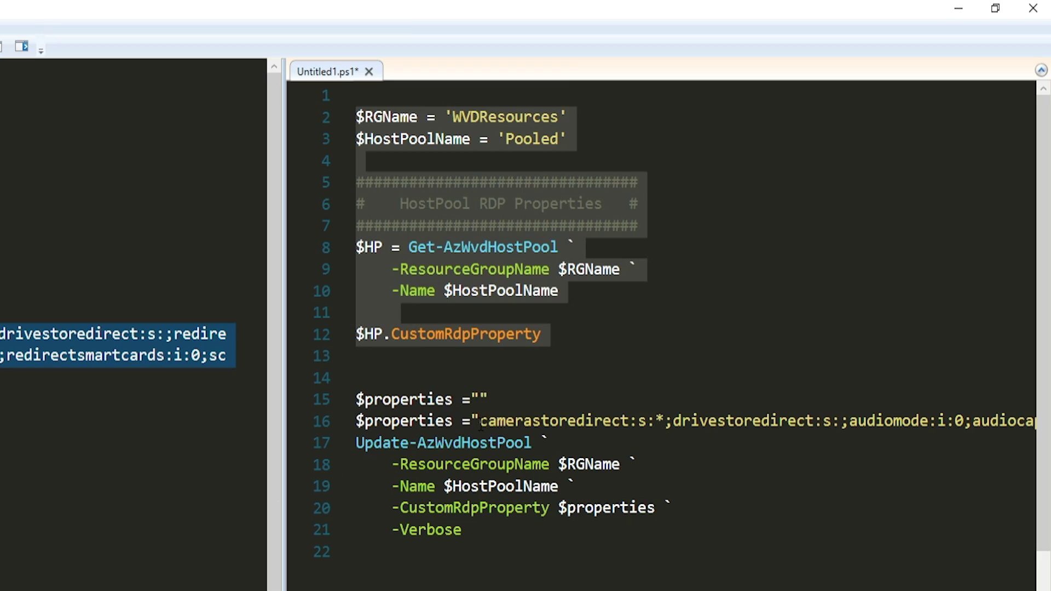
Step: Run the Update-AzWvdHostPool command on lines 17–22 to apply the new RDP properties
drag(480, 426, 672, 427)
click(686, 468)
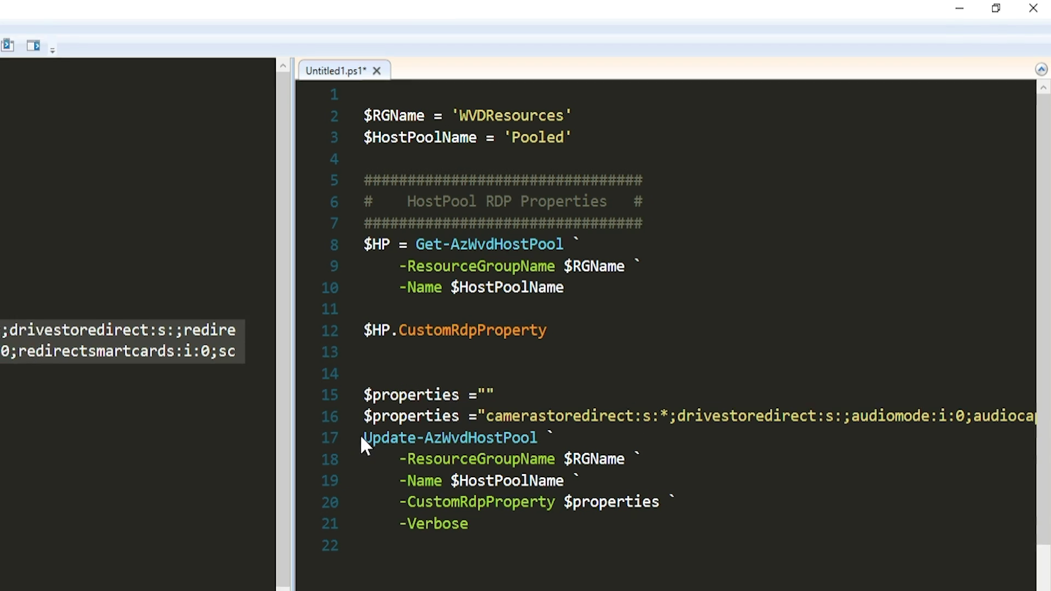
drag(586, 295, 739, 376)
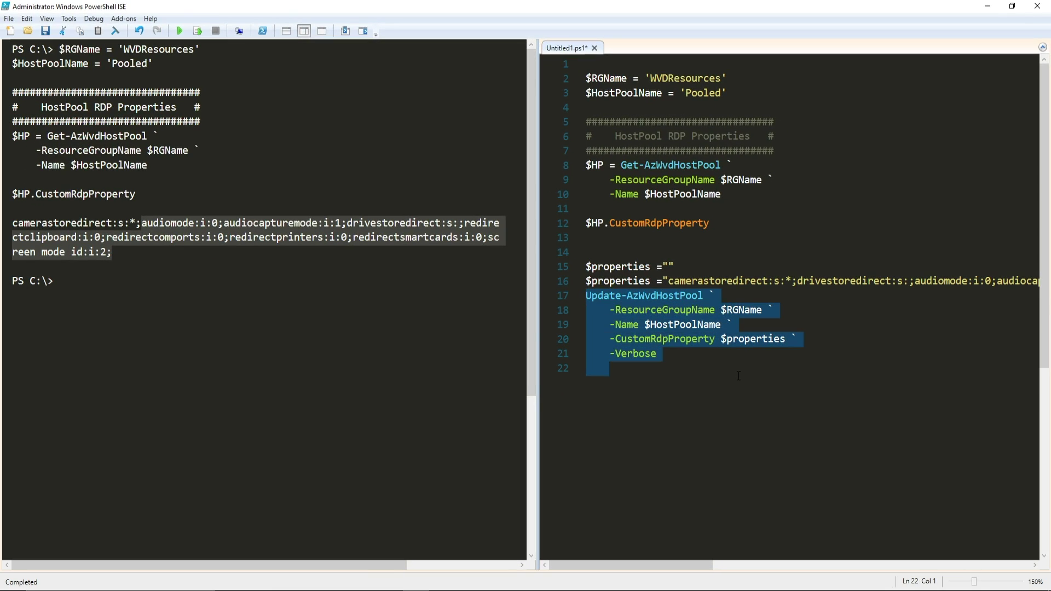
key(F8)
Step: Clear the console and re-run lines 1–12 to confirm the updated properties
drag(714, 224, 586, 64)
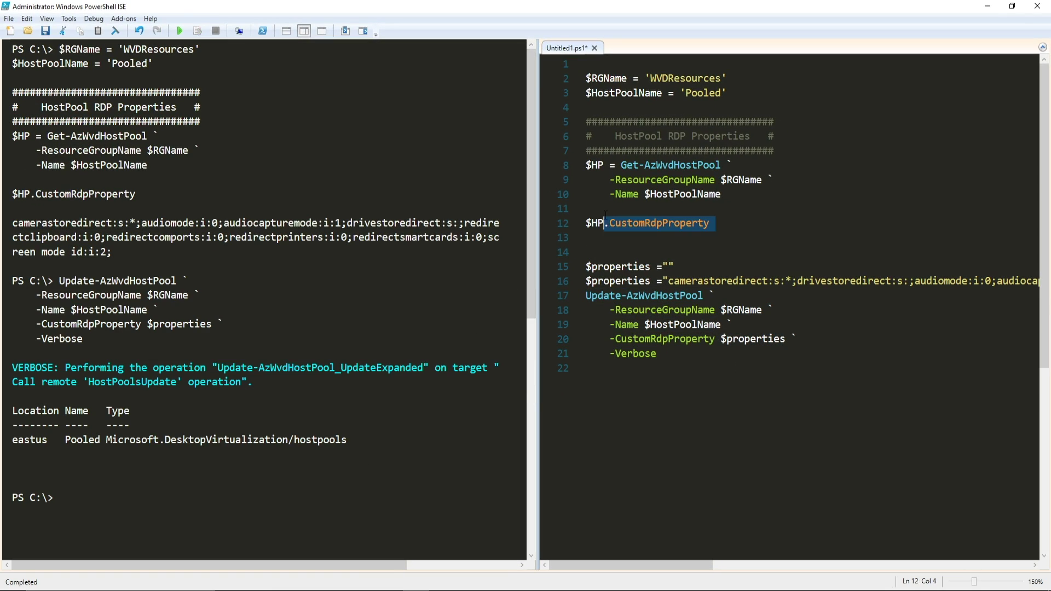
click(117, 29)
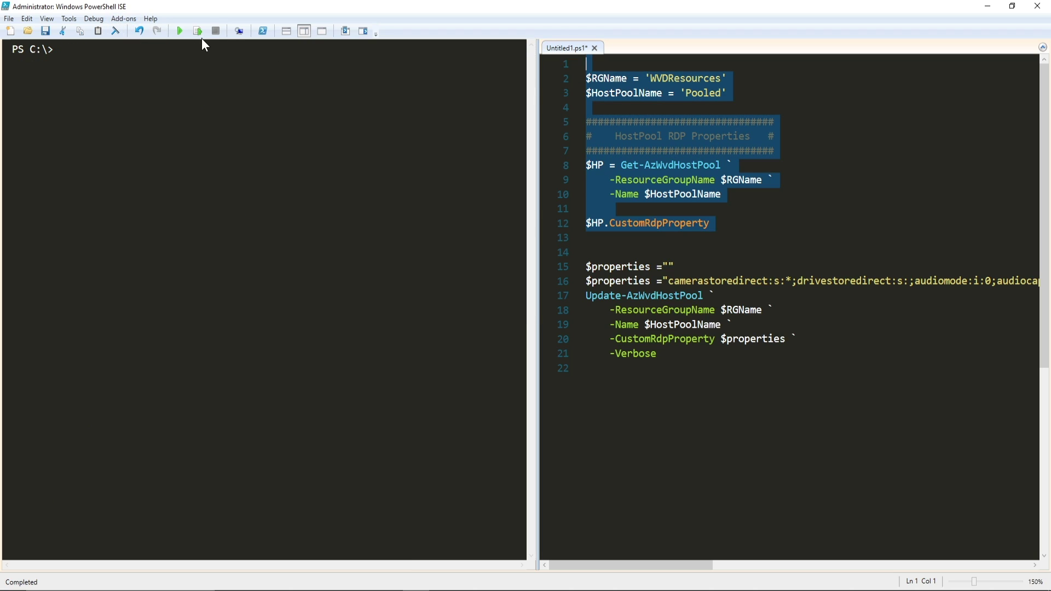
click(198, 30)
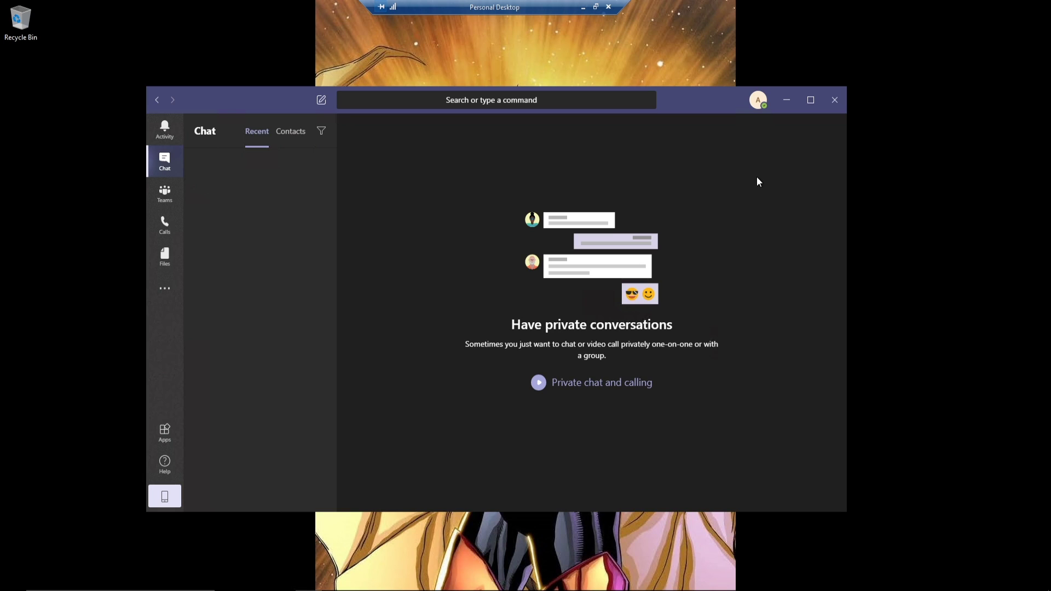
Step: Open Teams Devices settings showing Remote Audio devices and the Logitech BRIO camera preview
click(758, 104)
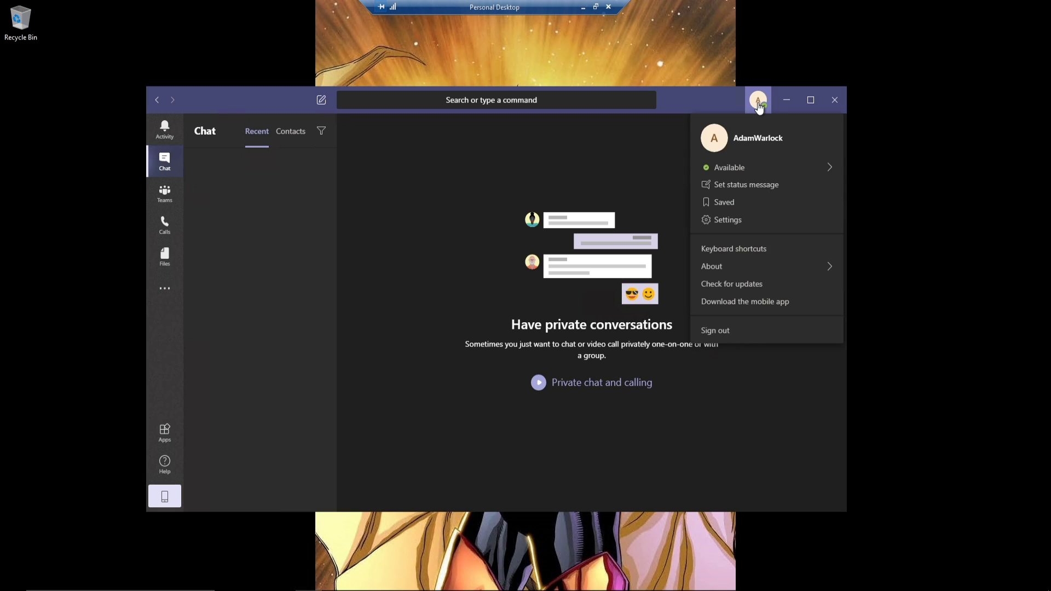
click(736, 221)
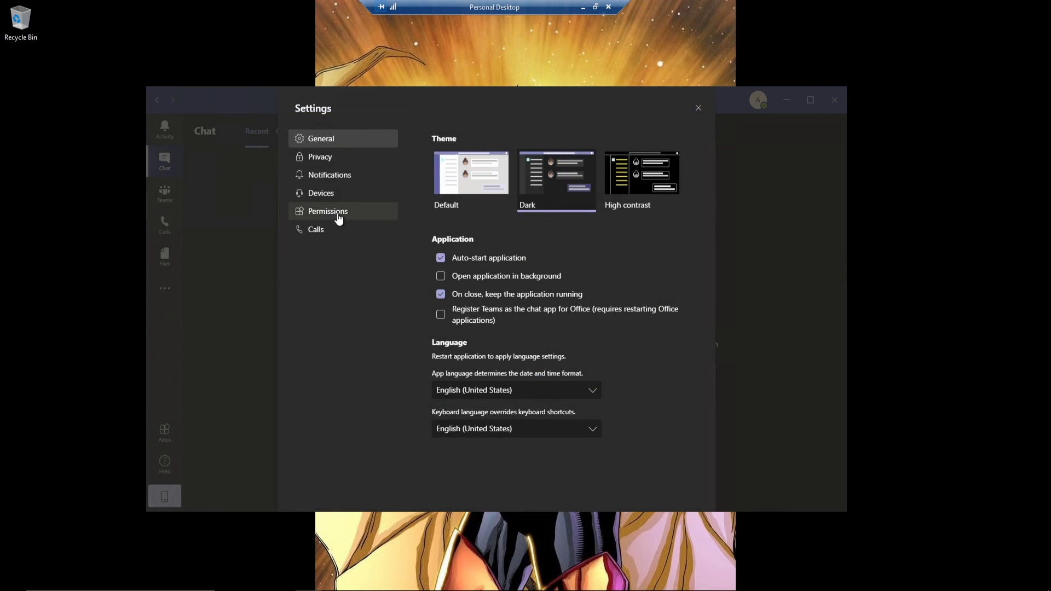
click(328, 192)
drag(711, 211, 710, 416)
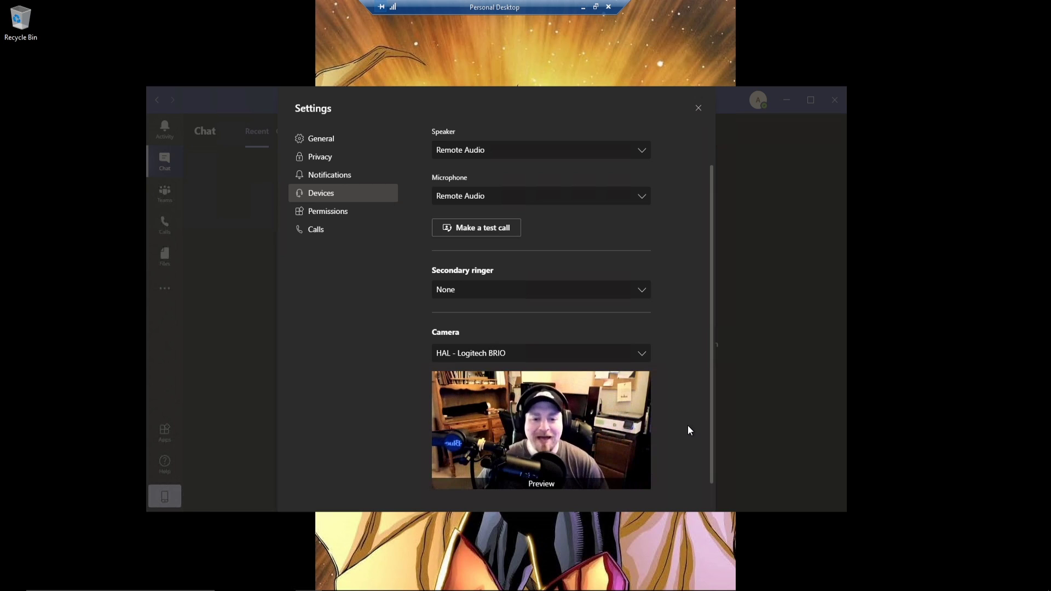
Step: Close Settings and start a video call with the chat contact
click(699, 108)
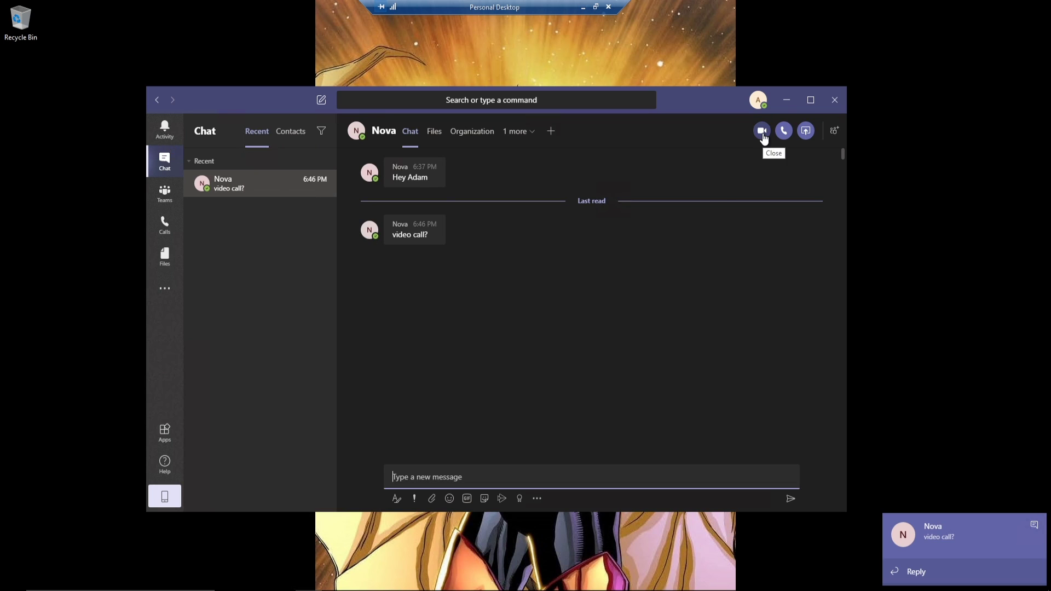
click(762, 131)
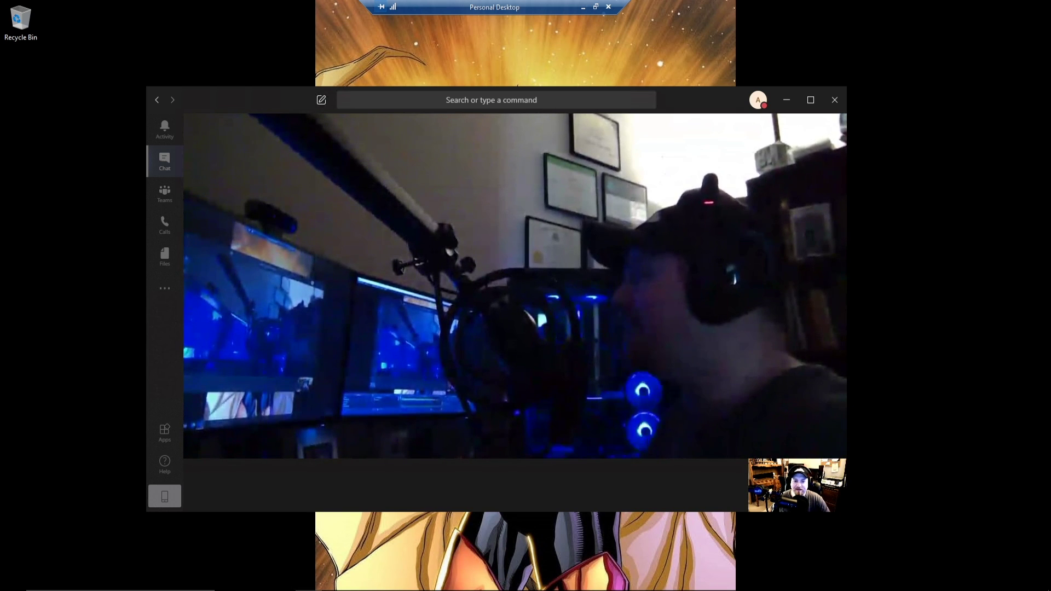
Step: Maximize the Teams video call window so the live call fills the whole desktop
click(806, 100)
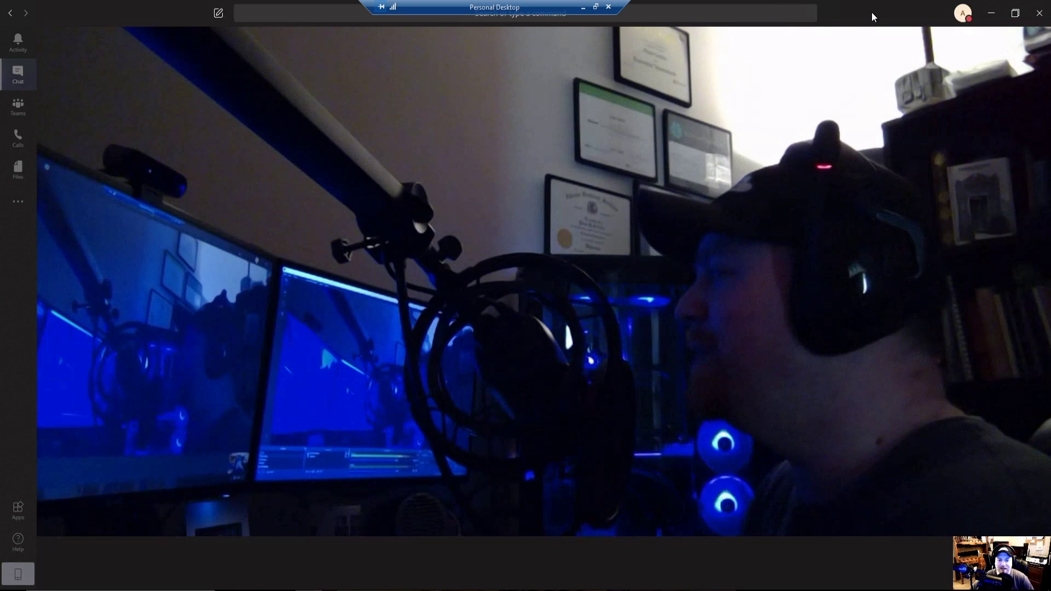